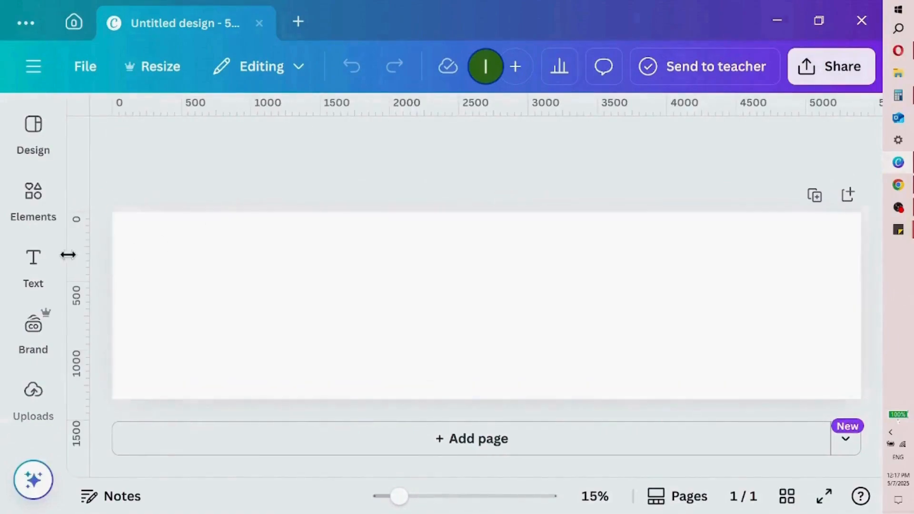
Place four vertical guides across the blank page to divide it into five roughly equal sections
left_click_drag(75, 255, 262, 232)
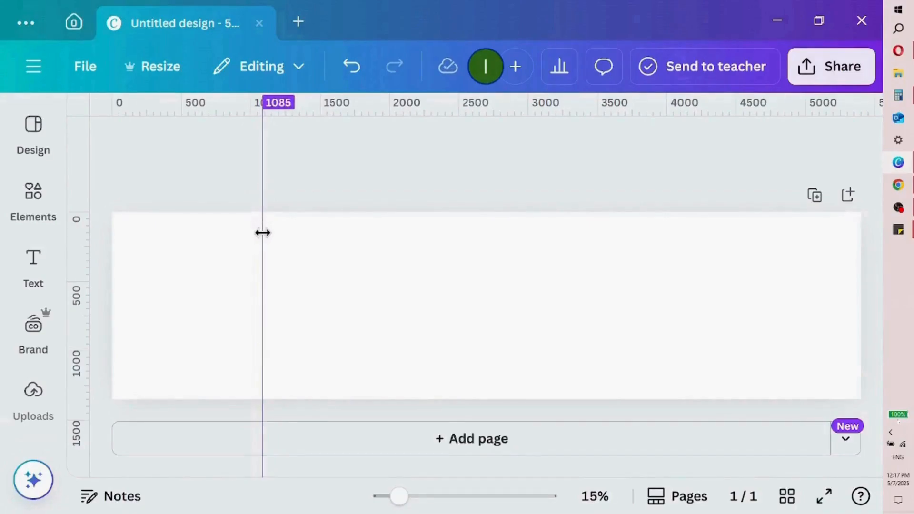
left_click_drag(263, 232, 263, 232)
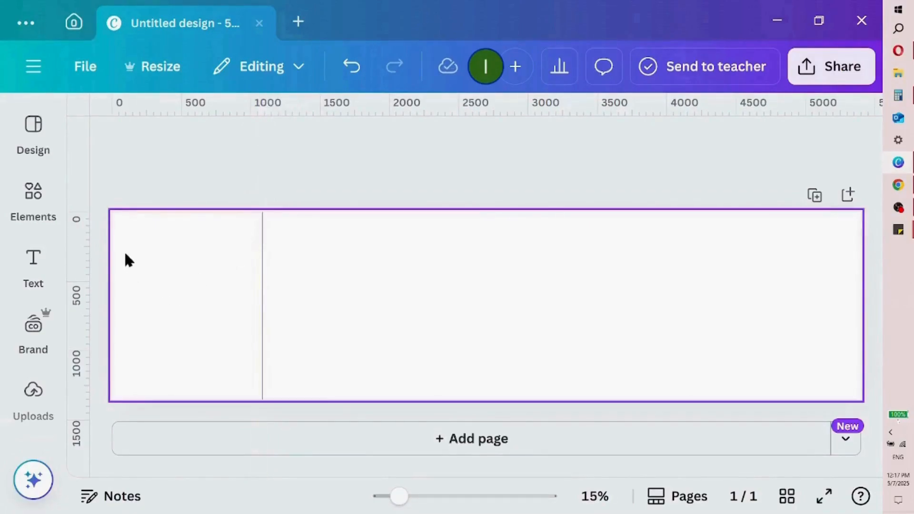
left_click_drag(86, 255, 416, 228)
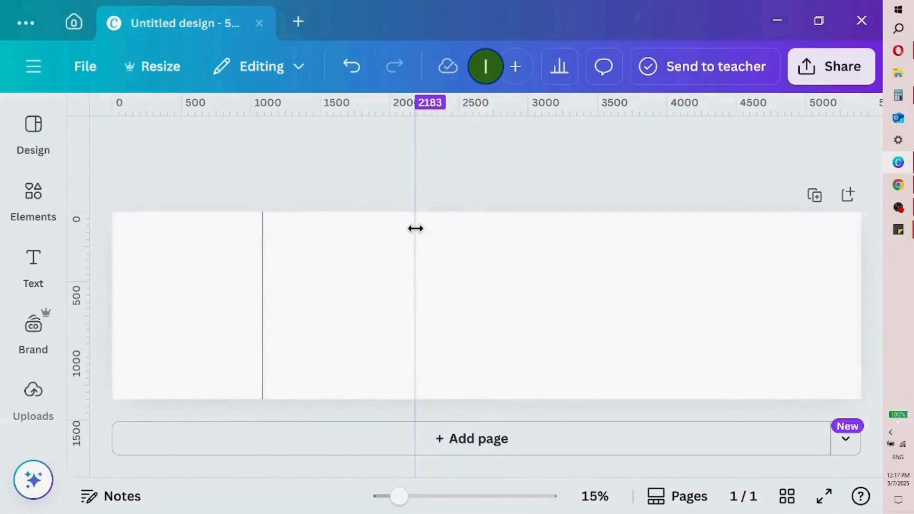
left_click_drag(415, 229, 414, 228)
left_click_drag(81, 220, 569, 242)
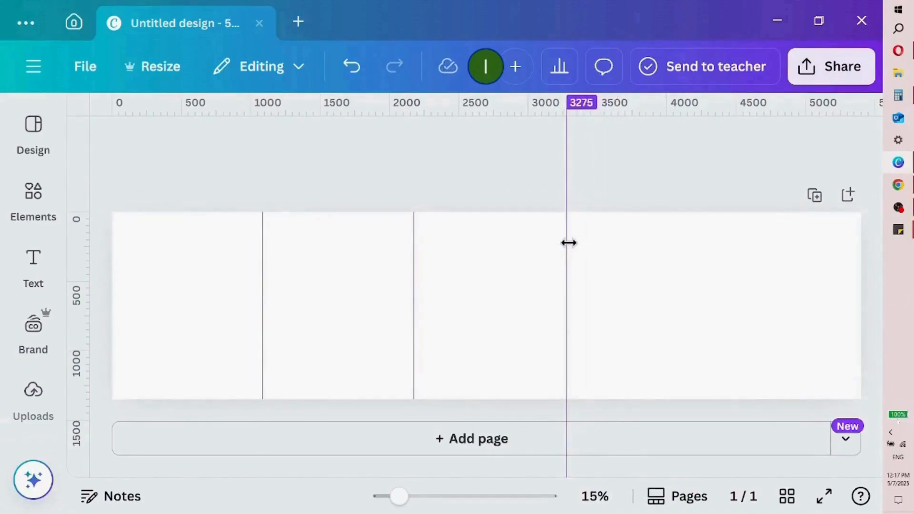
left_click_drag(566, 243, 563, 243)
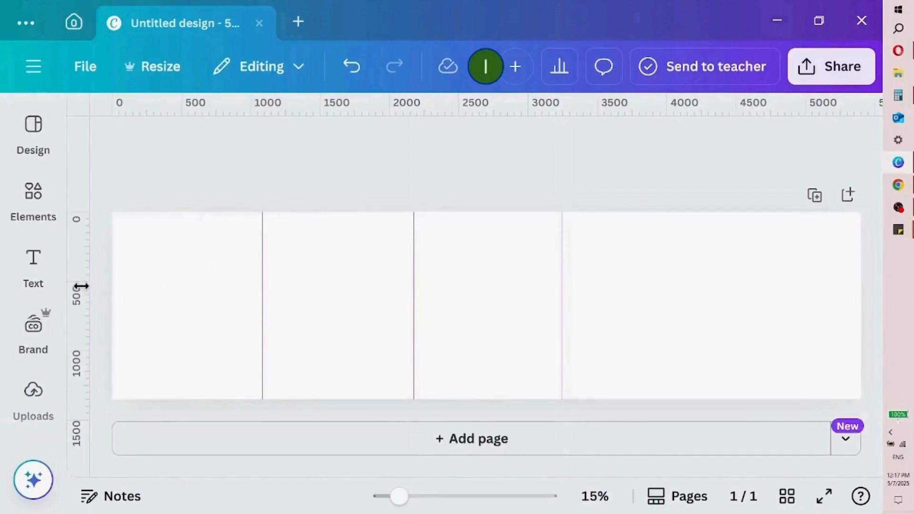
left_click_drag(81, 286, 714, 238)
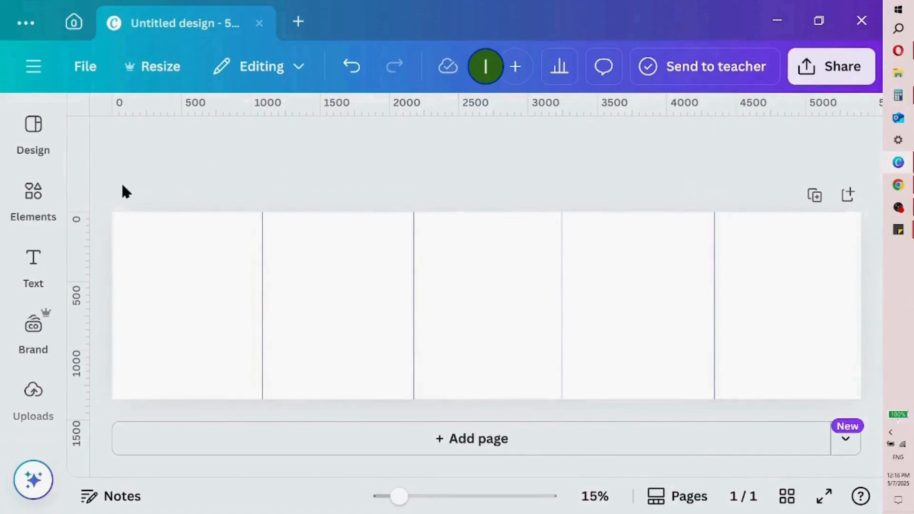
Add the "financial STRATEGY" font combination and move it to the middle of the first section, slightly above centre
left_click(42, 278)
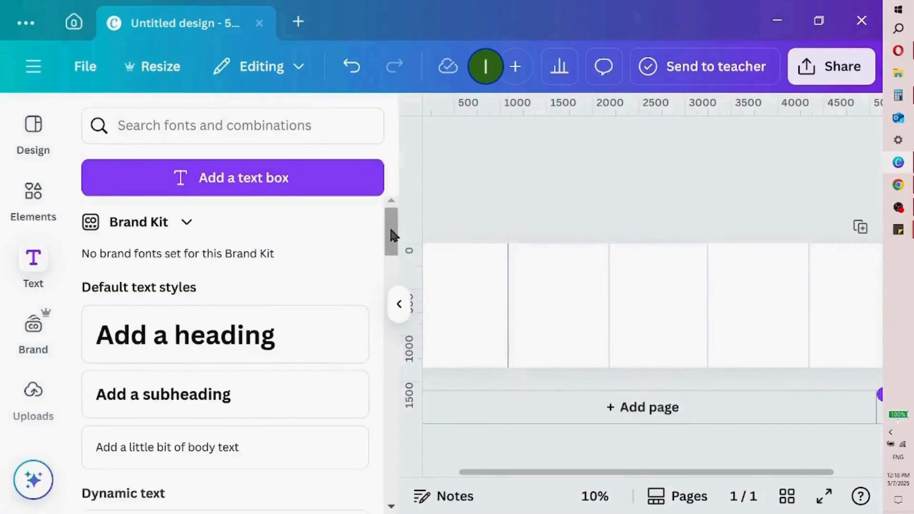
left_click_drag(391, 233, 389, 329)
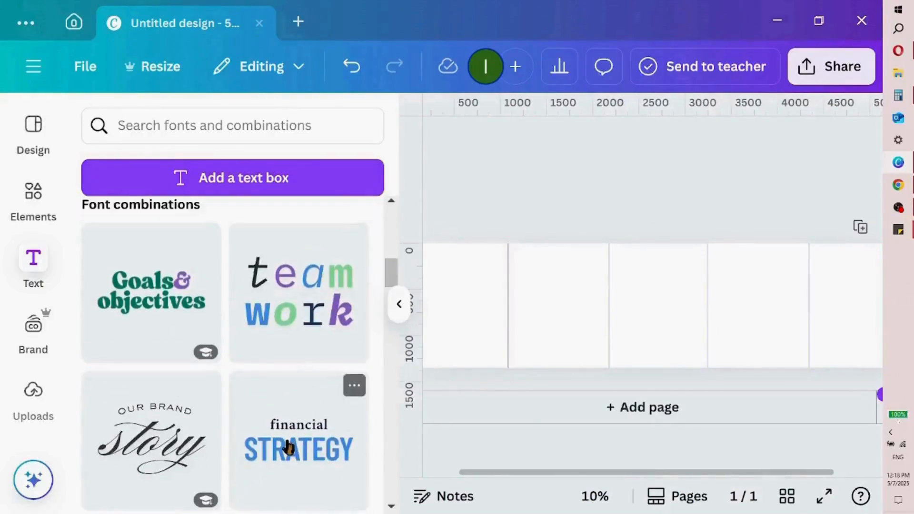
left_click(288, 447)
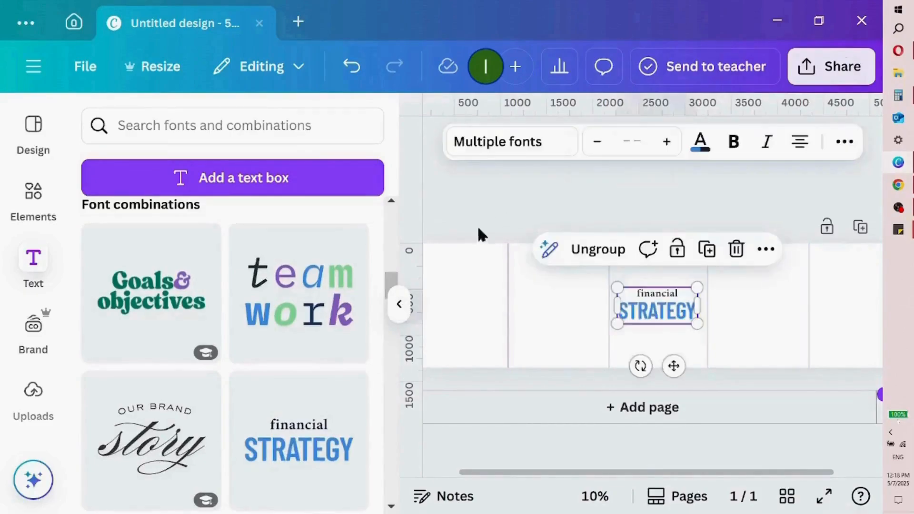
left_click(399, 303)
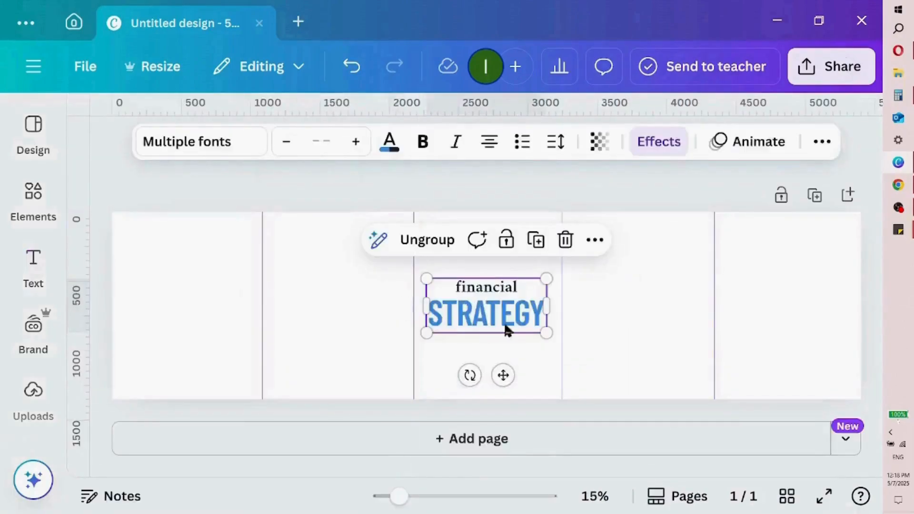
left_click_drag(511, 316, 191, 294)
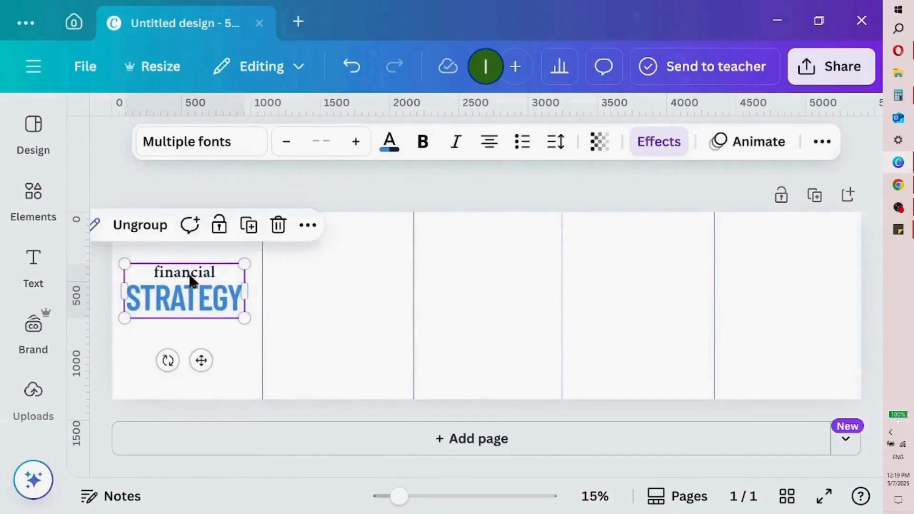
Duplicate the "financial STRATEGY" text group into the other four sections at the same height and spacing
right_click(209, 302)
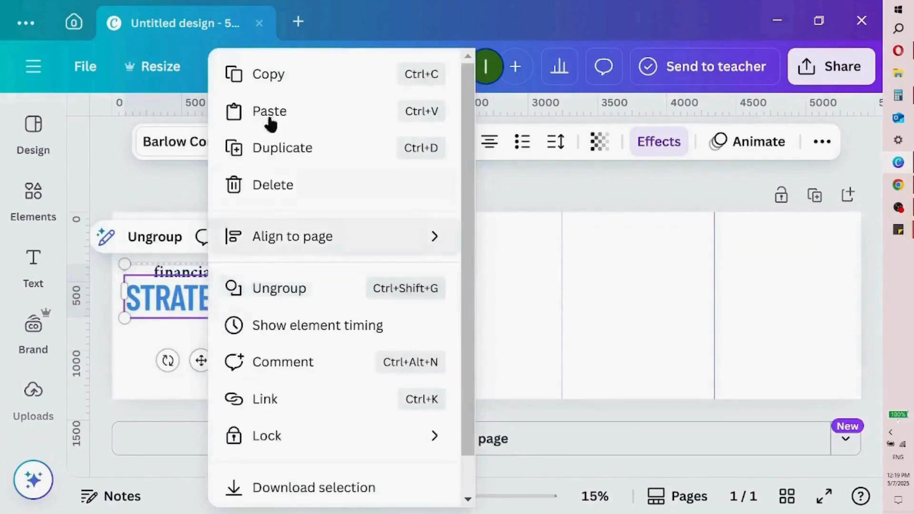
left_click(314, 152)
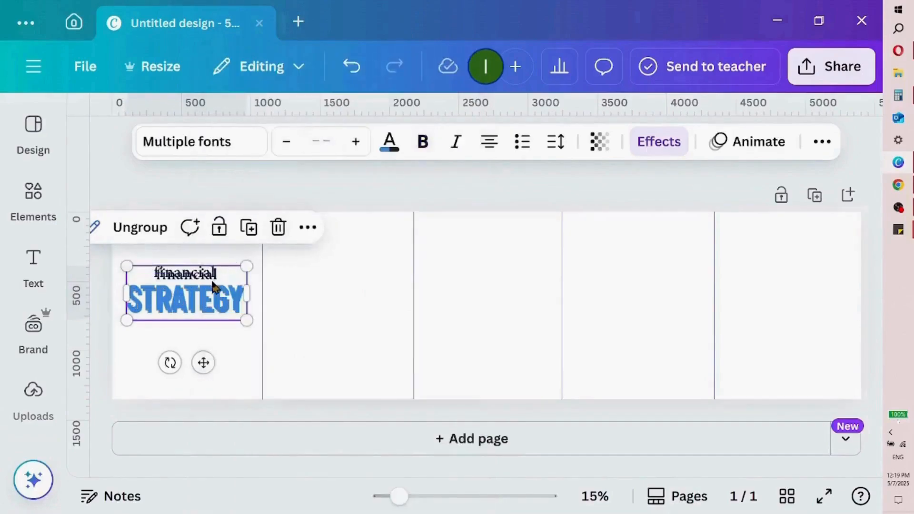
left_click_drag(200, 297, 345, 291)
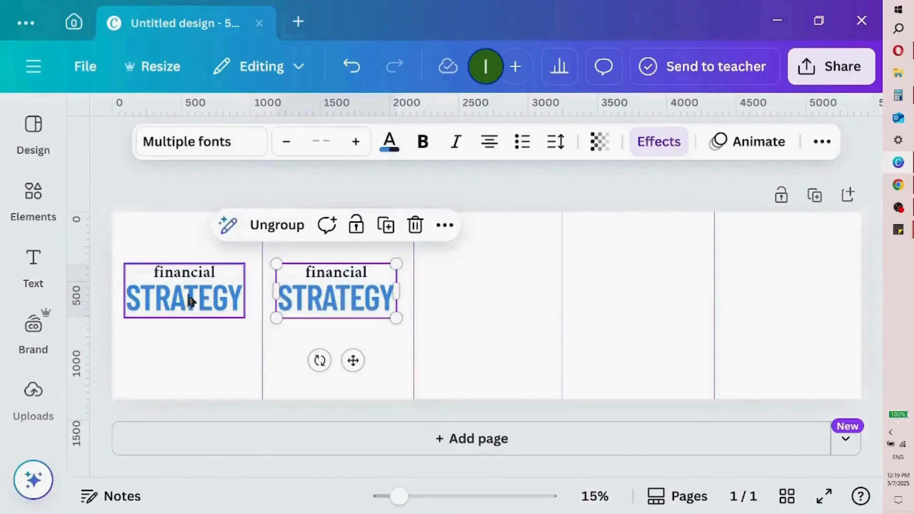
right_click(366, 300)
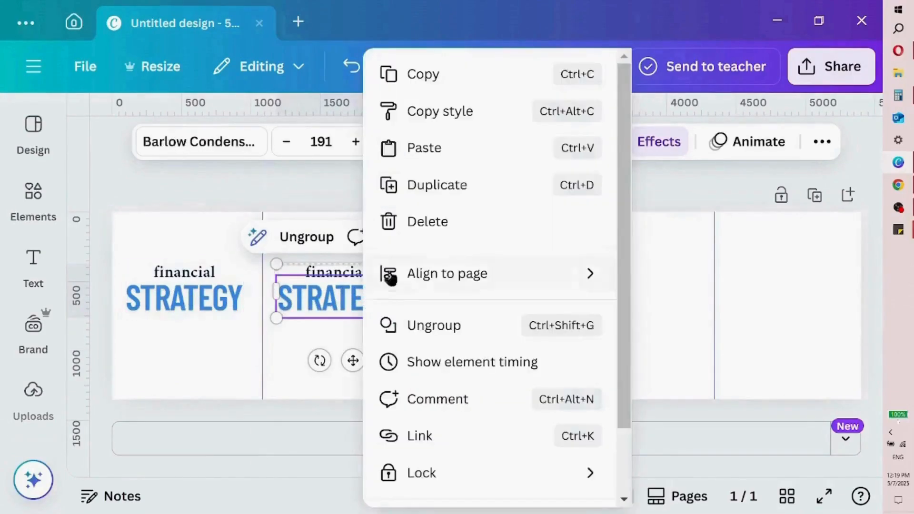
left_click(483, 185)
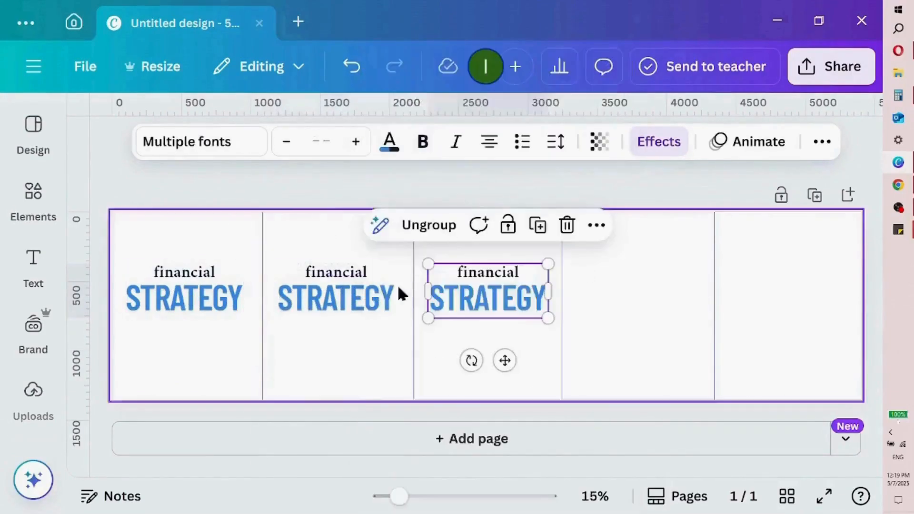
right_click(495, 302)
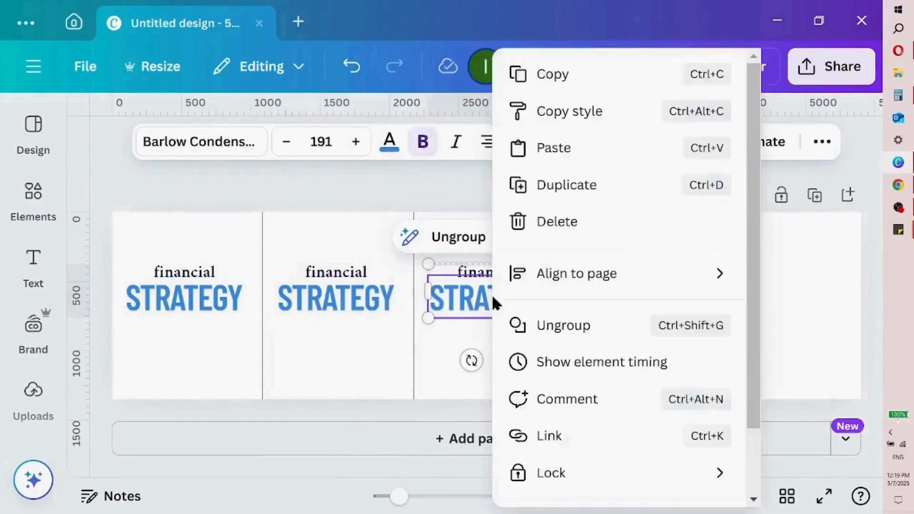
left_click(571, 188)
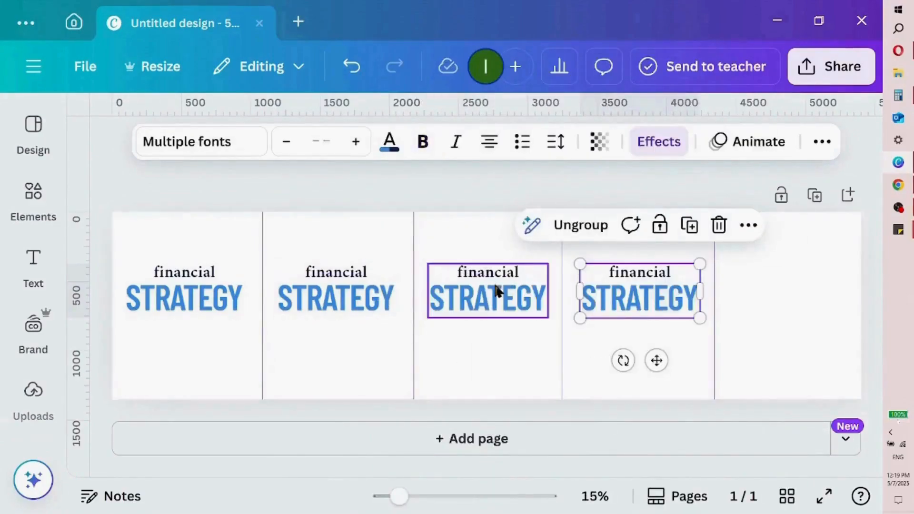
left_click(691, 226)
Set the page background to the yellow-to-pink gradient, after trying the green-to-blue one
left_click(461, 238)
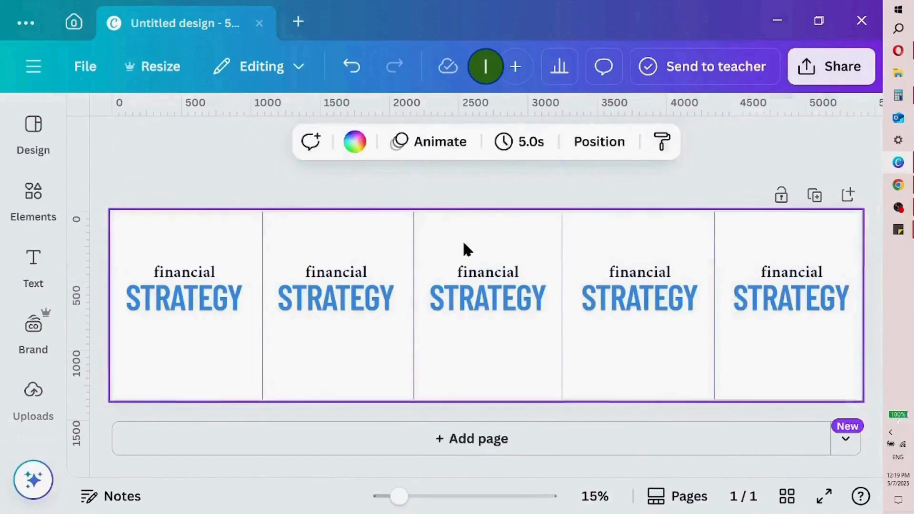
left_click(365, 149)
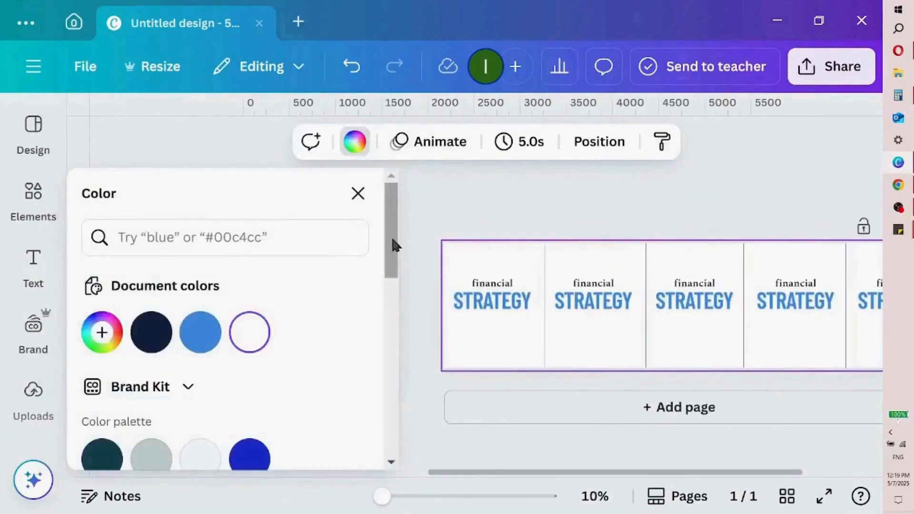
left_click_drag(387, 232, 390, 369)
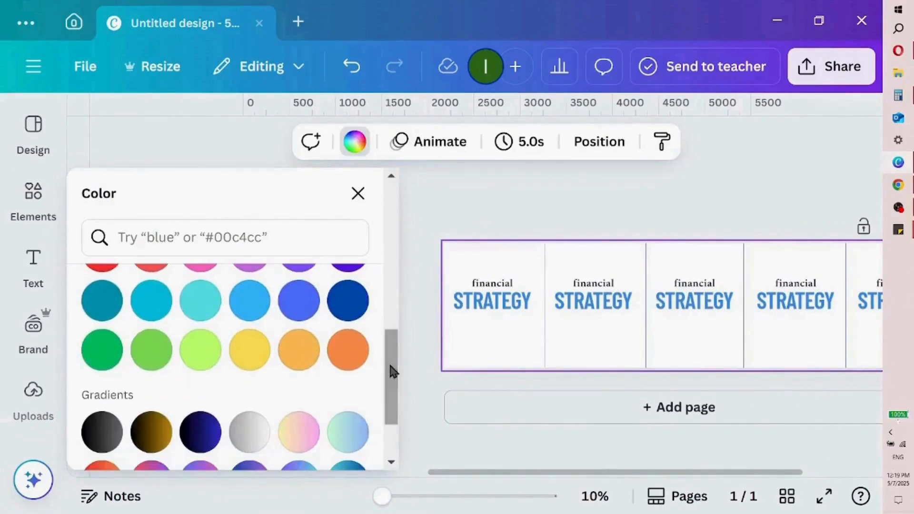
left_click(332, 439)
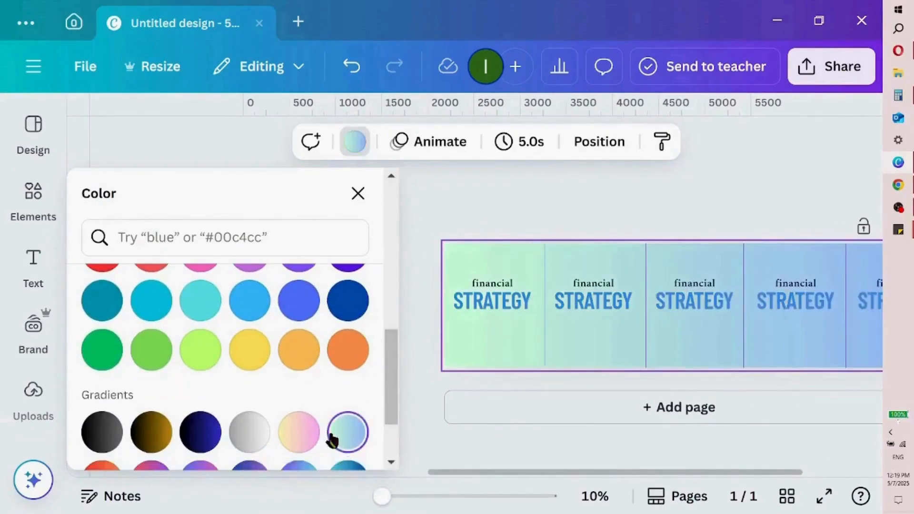
left_click(298, 433)
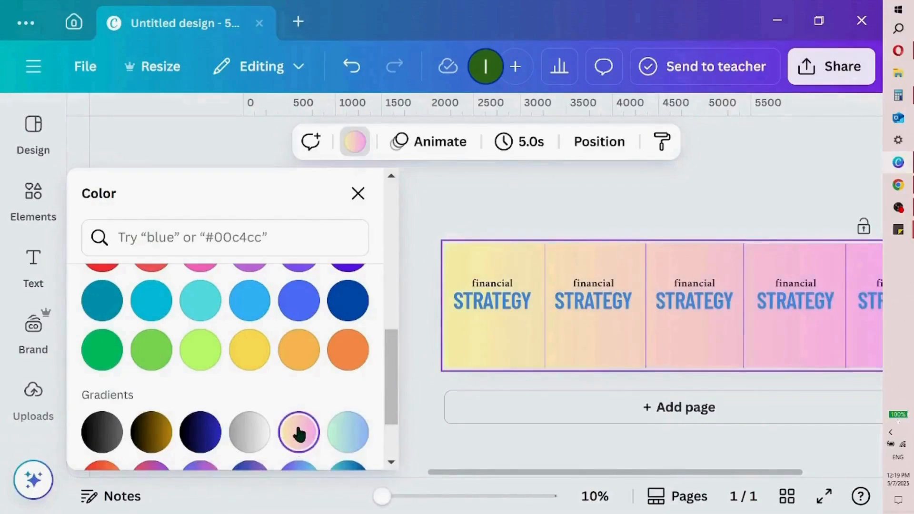
left_click(361, 199)
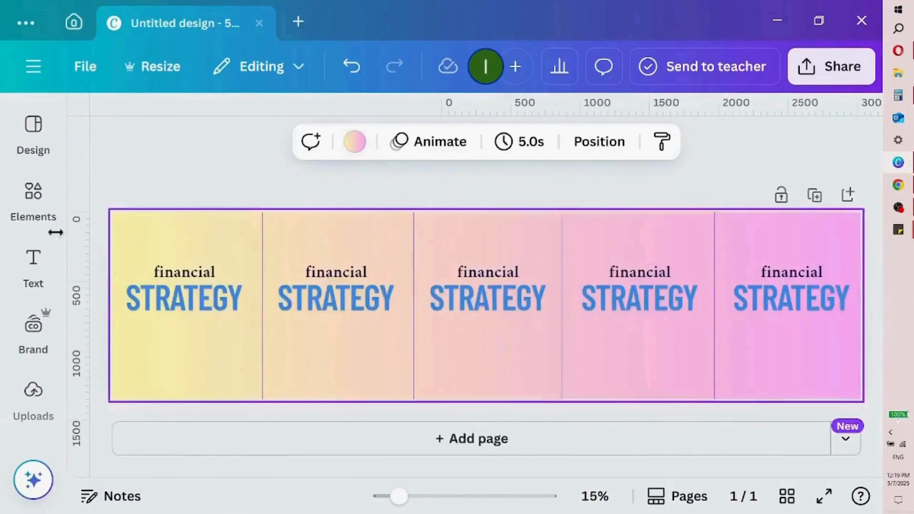
Search the elements for "instagram icon" and add the round coloured Instagram graphic to the page
left_click(29, 212)
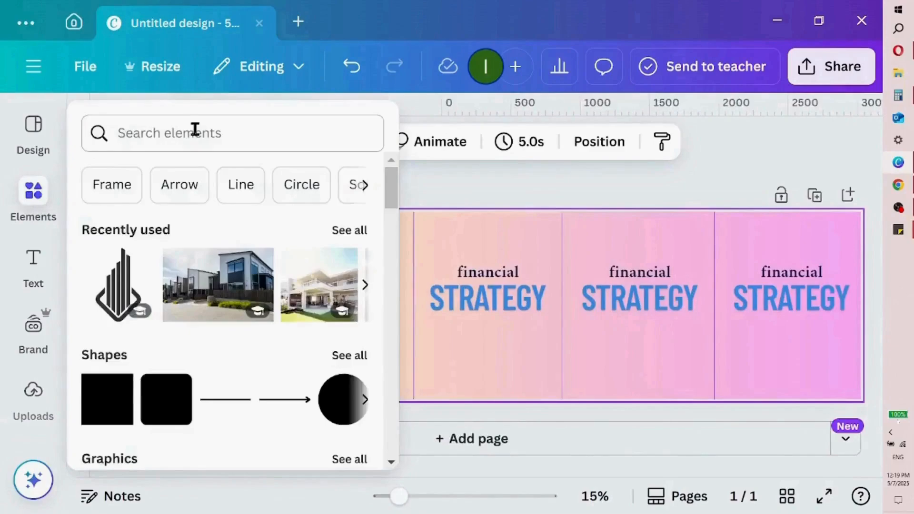
left_click(194, 131)
type("instagra")
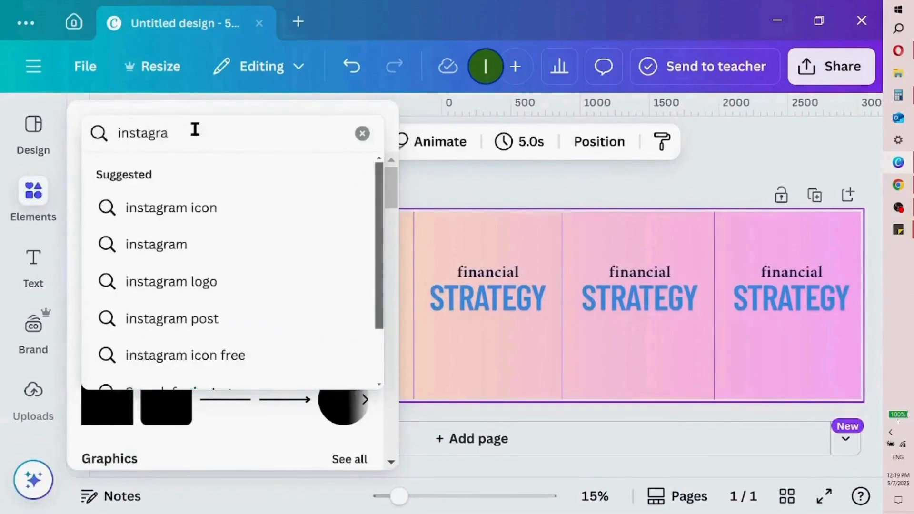
left_click(243, 208)
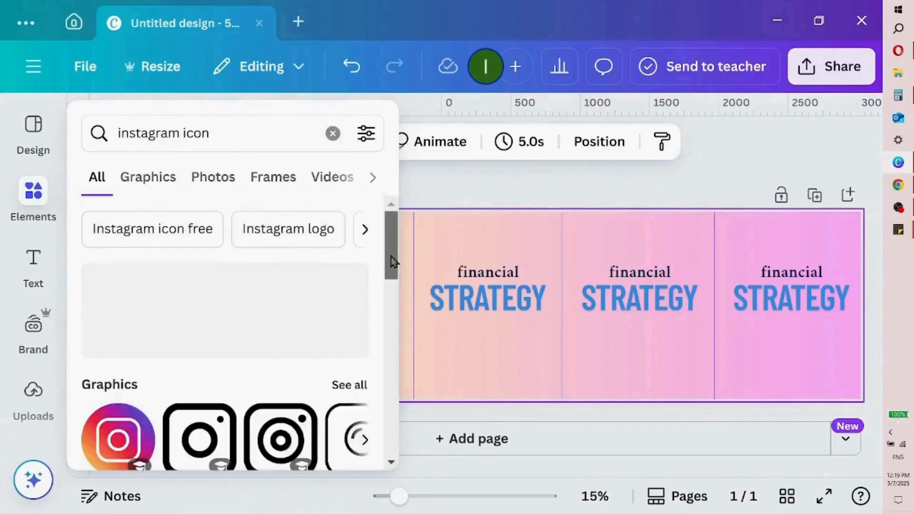
left_click_drag(391, 262, 391, 304)
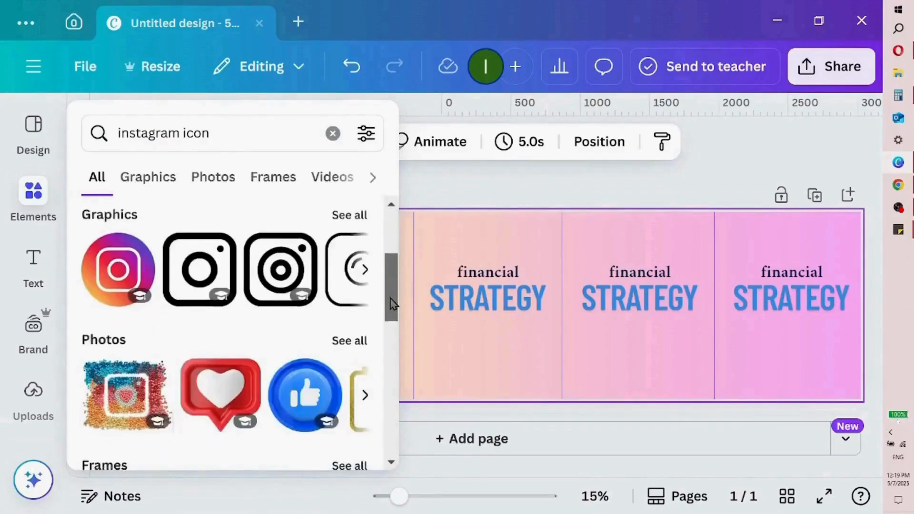
left_click(114, 276)
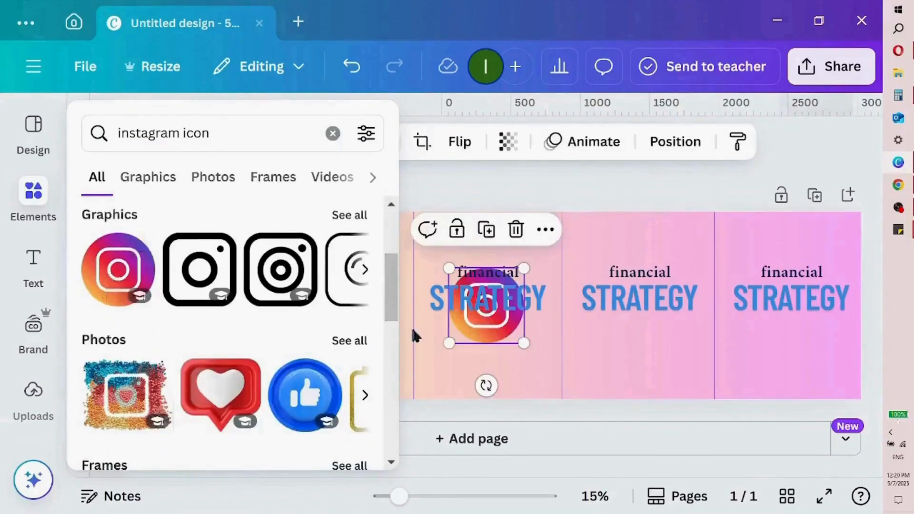
Shrink the Instagram icon and place it in the upper-left corner of the third section
left_click(411, 325)
left_click_drag(448, 342, 493, 299)
mouse_move(525, 341)
left_mouse_down()
mouse_move(449, 287)
mouse_move(454, 300)
left_mouse_up()
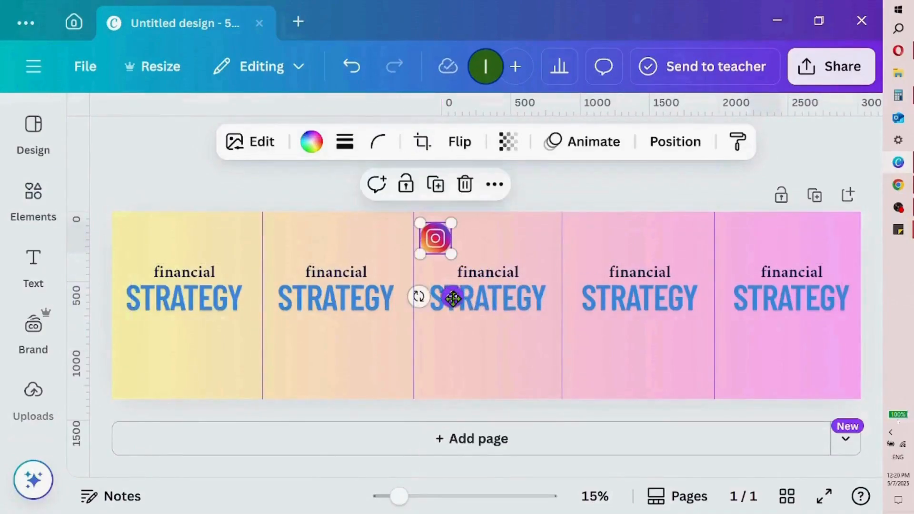
Duplicate the Instagram icon into the upper-left corners of the fourth and fifth sections
left_click(442, 192)
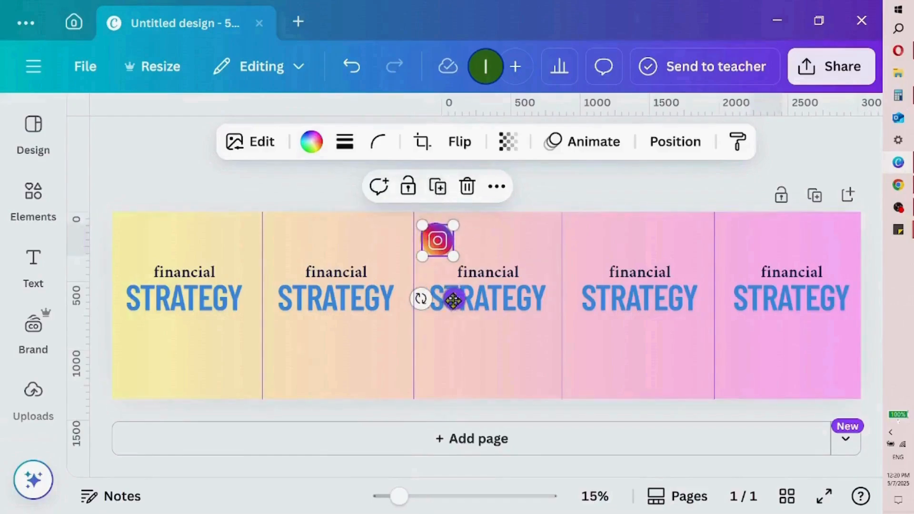
left_click_drag(454, 299, 601, 296)
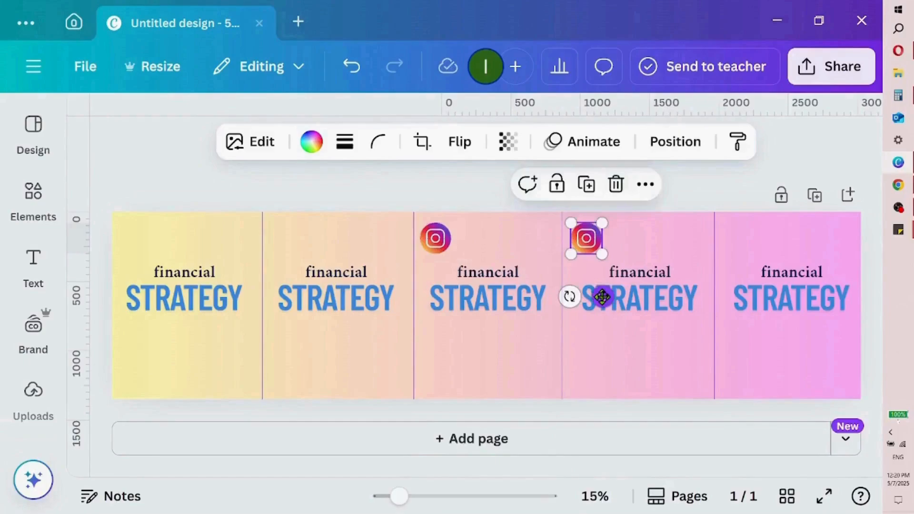
left_click(586, 181)
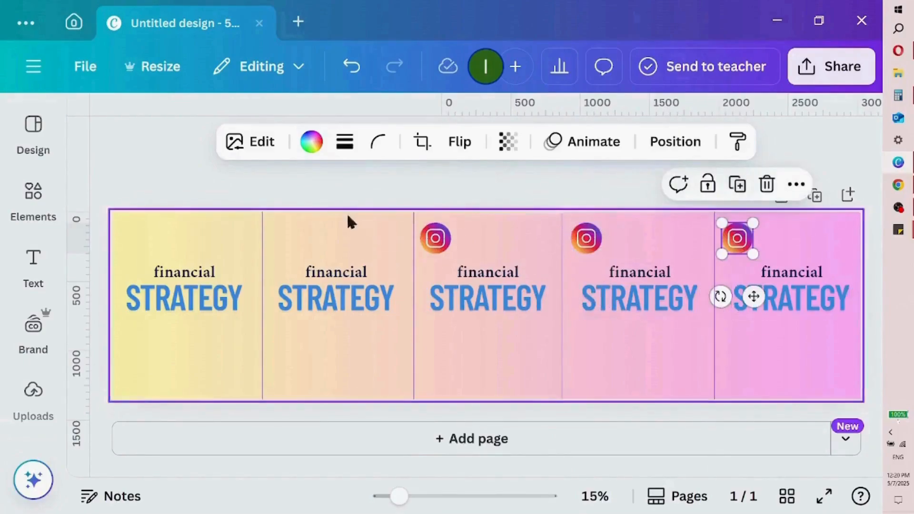
Duplicate the Instagram icon into the upper-left corners of the second and first sections
left_click(441, 247)
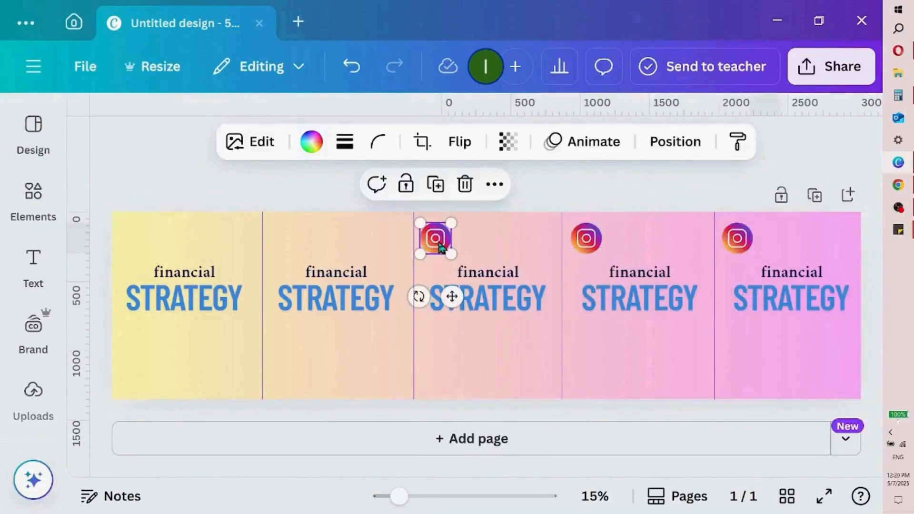
left_click(442, 187)
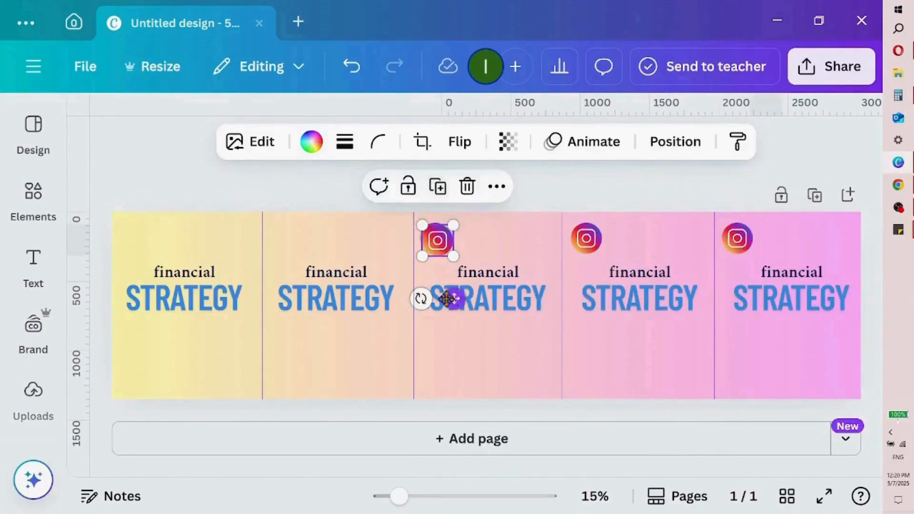
left_click_drag(447, 299, 303, 294)
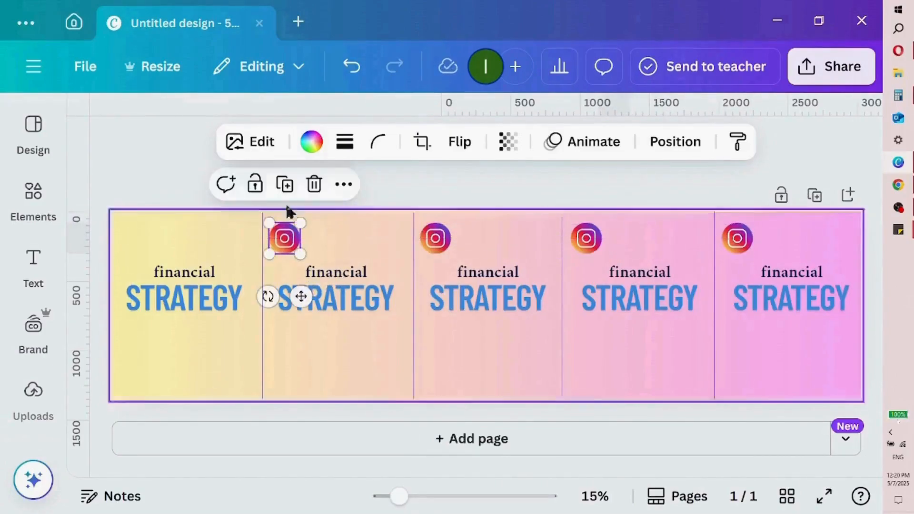
left_click(284, 184)
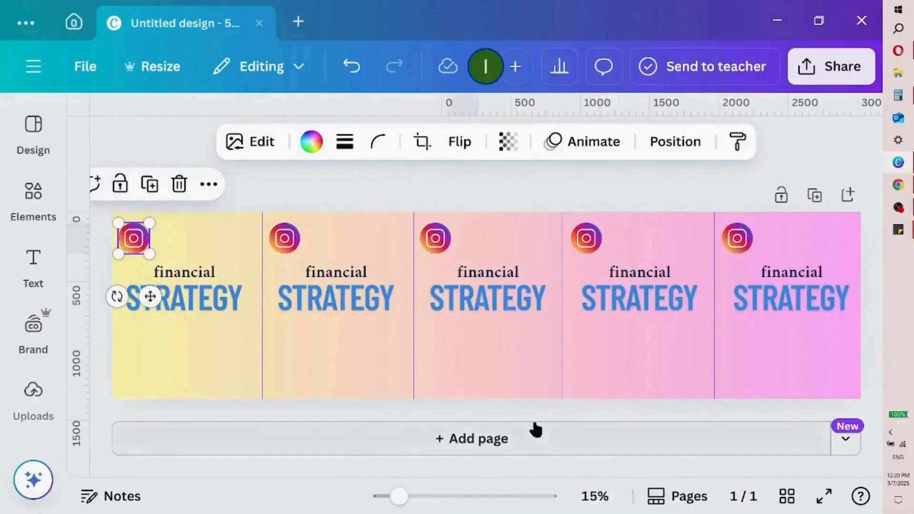
Search the elements for "canva" and add the round blue-purple Canva logo to the page
left_click(34, 329)
left_click(47, 192)
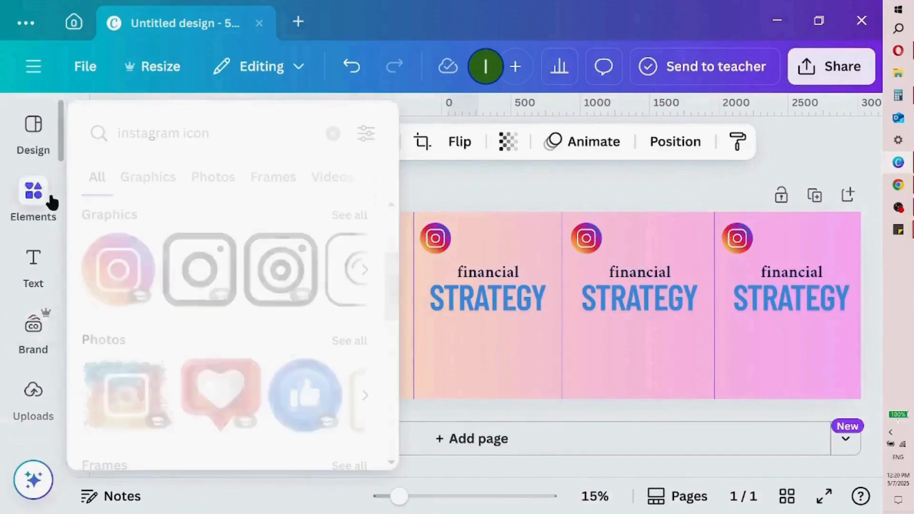
triple_click(246, 120)
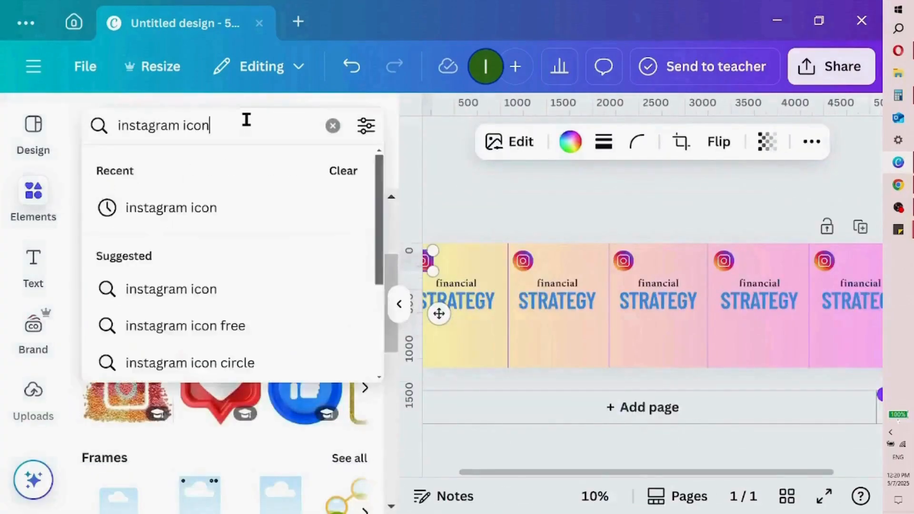
type("canva")
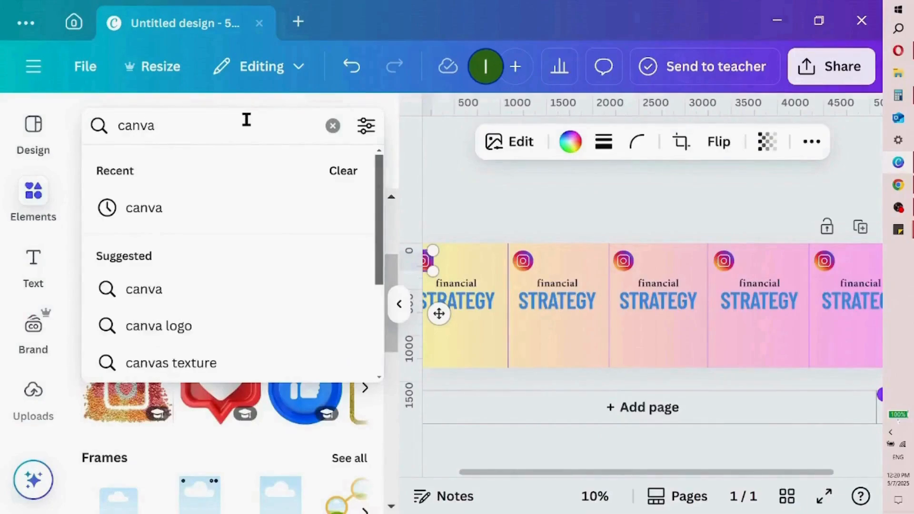
key("Return")
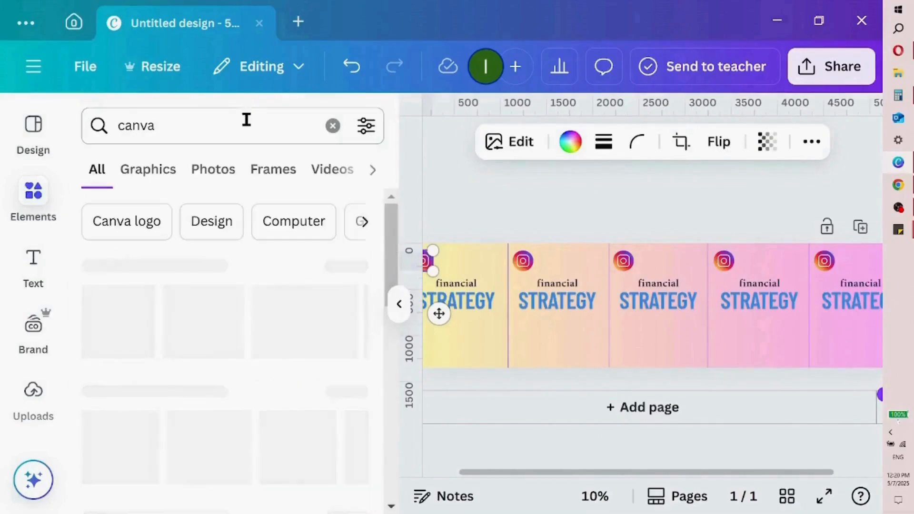
left_click(124, 312)
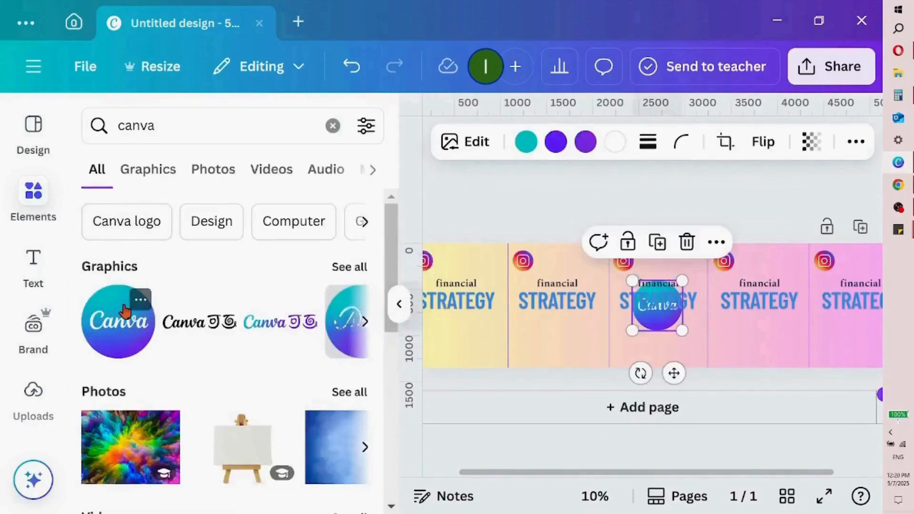
Shrink the Canva logo and place it in the lower-right corner of the third section
left_click(399, 310)
left_click_drag(524, 343, 487, 307)
left_click_drag(486, 344, 549, 432)
left_click_drag(555, 437, 552, 432)
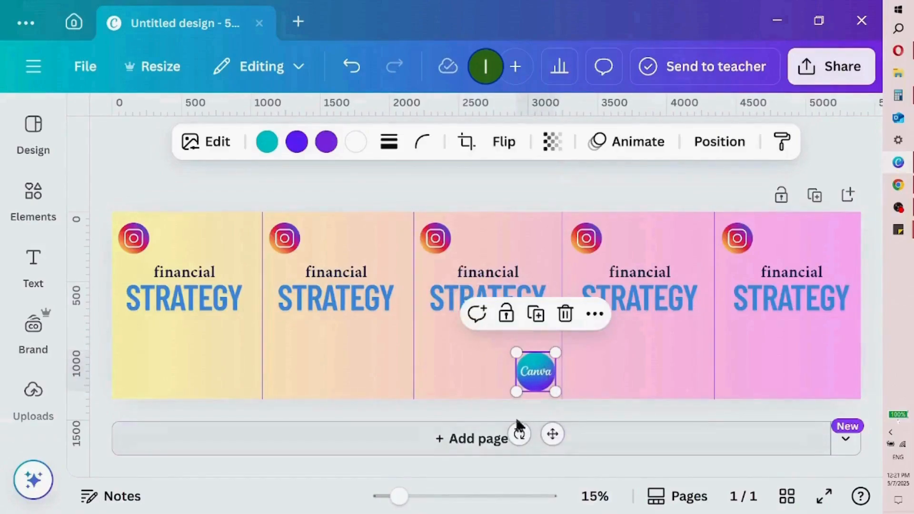
Reposition and duplicate the Canva logo so one sits in the lower-right corner of each of the five sections
mouse_move(552, 432)
left_mouse_down()
mouse_move(169, 387)
mouse_move(256, 434)
mouse_move(251, 427)
mouse_move(365, 447)
mouse_move(400, 432)
left_mouse_up()
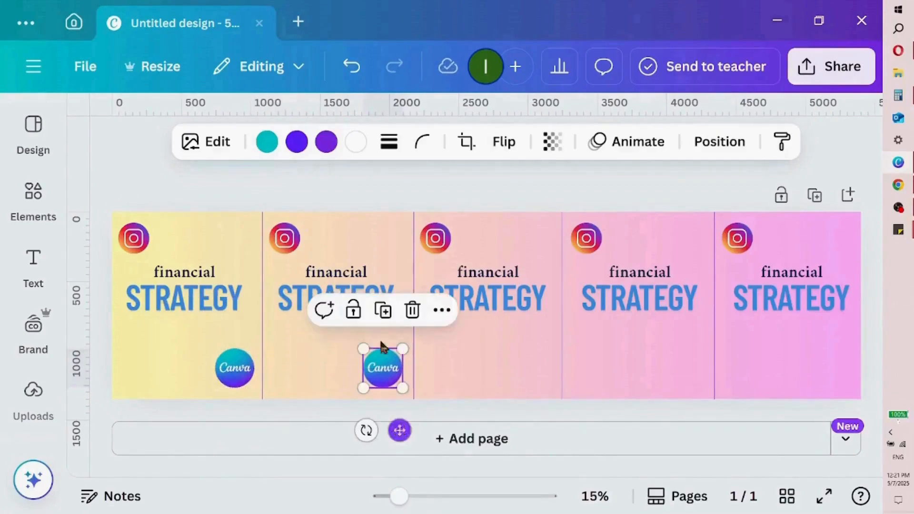
left_click(381, 310)
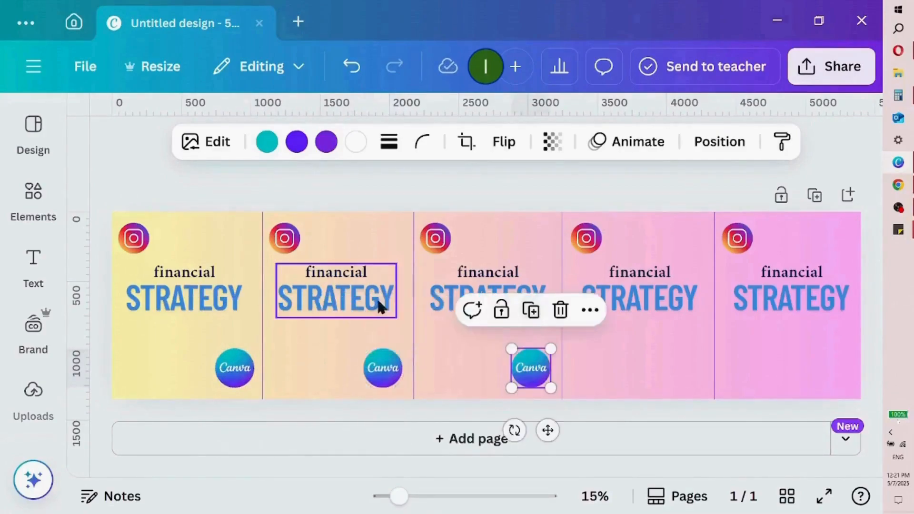
left_click(537, 312)
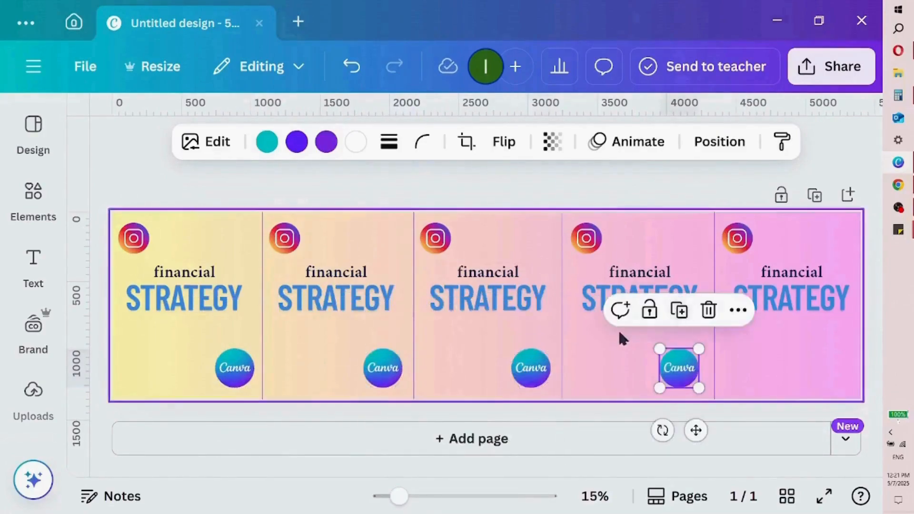
left_click(680, 311)
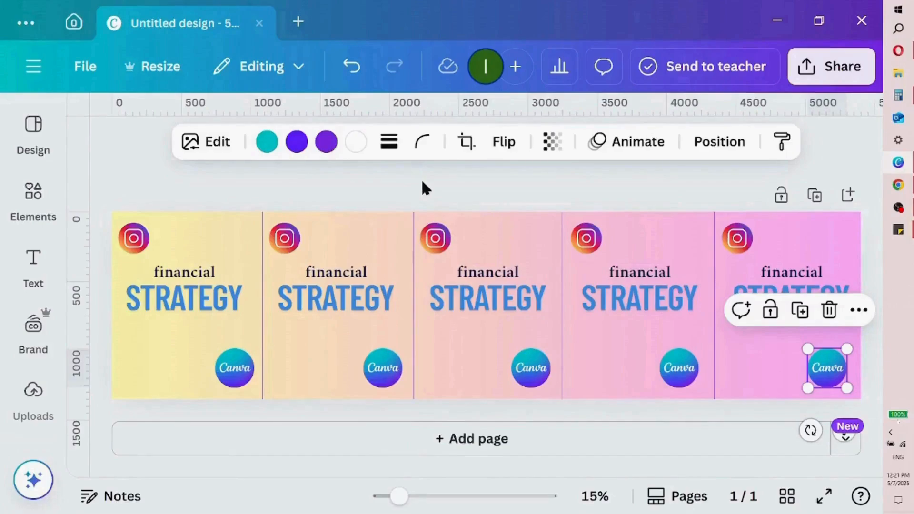
Search the elements for "splash" and add the blue-purple watercolour splash photo to the page
left_click(52, 209)
left_click(52, 210)
double_click(207, 133)
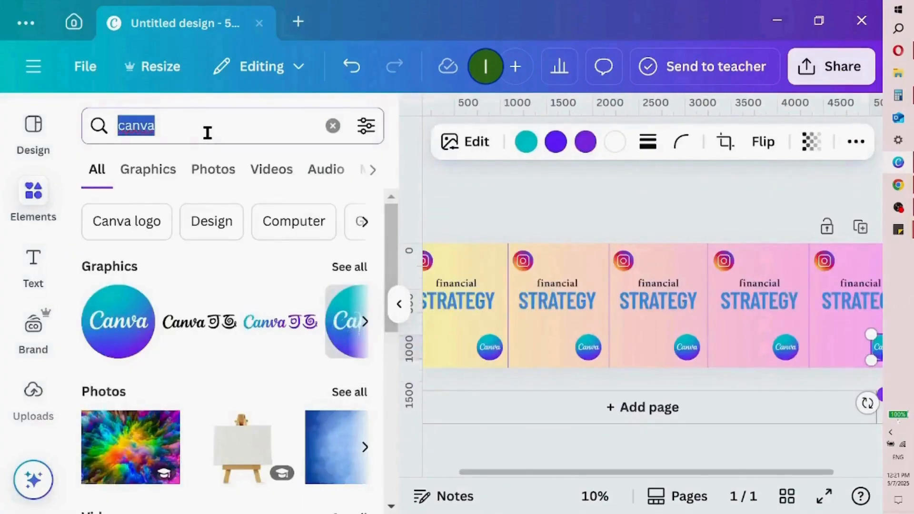
type("c")
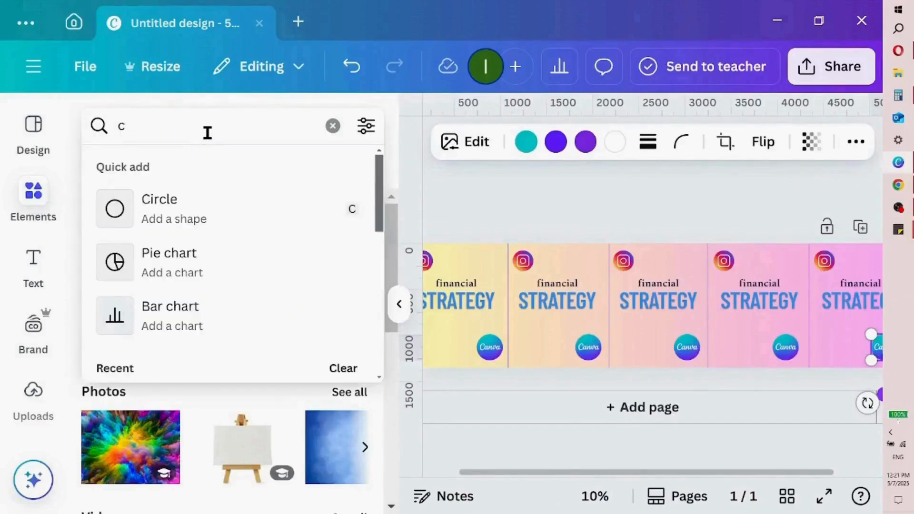
key("BackSpace")
type("spl")
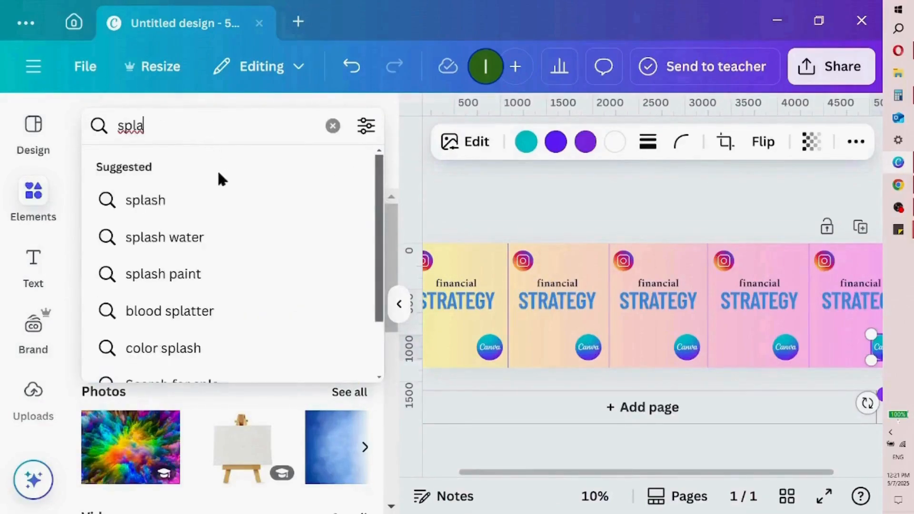
type("a")
left_click(215, 202)
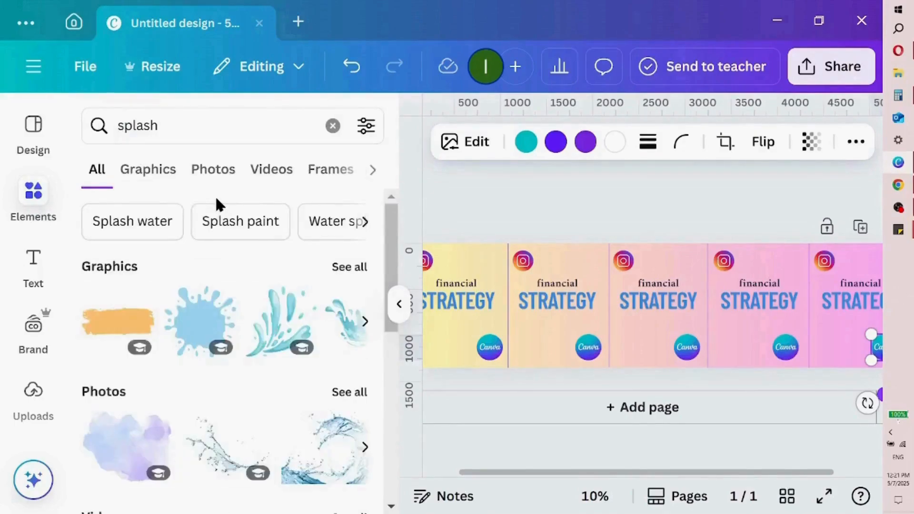
left_click(125, 440)
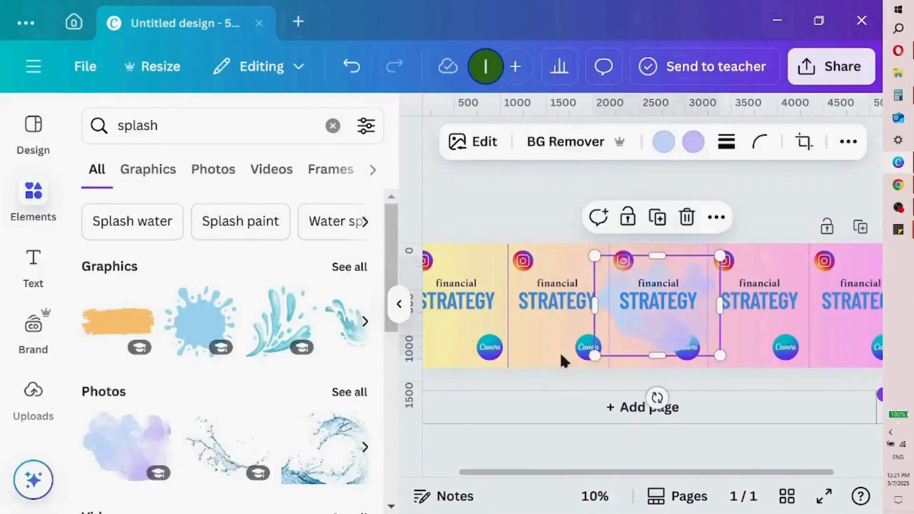
Move the watercolour splash onto the first section and crop its right side to the section's guide
left_click(399, 304)
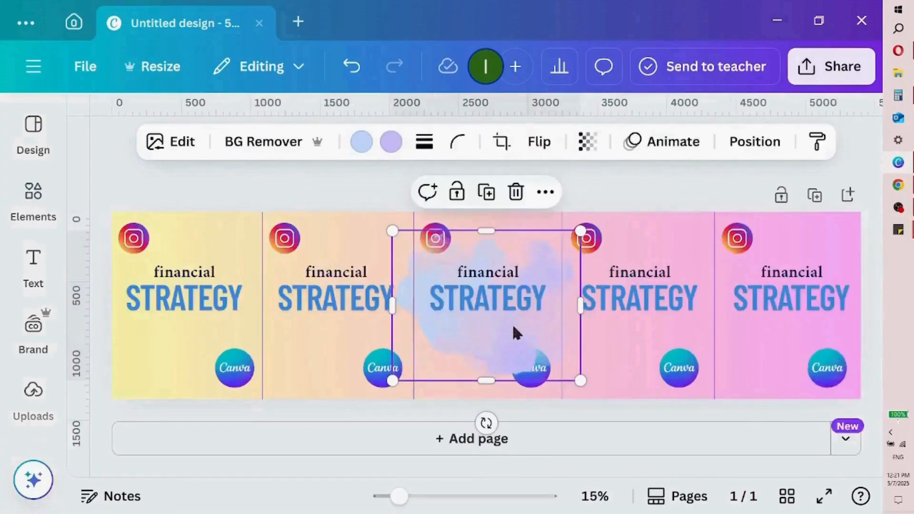
left_click_drag(508, 333, 208, 330)
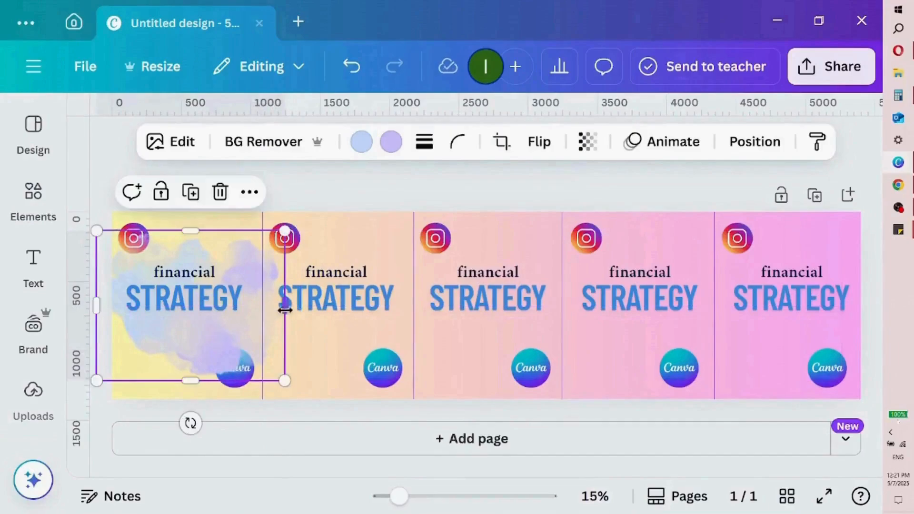
left_click_drag(287, 308, 264, 307)
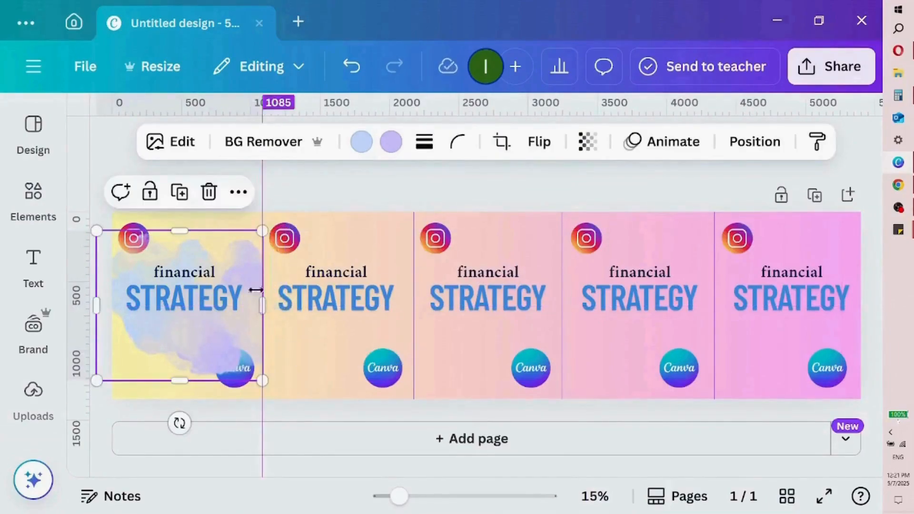
Send the first section's splash to the back and crop its left side to the page edge
left_click(240, 194)
mouse_move(447, 441)
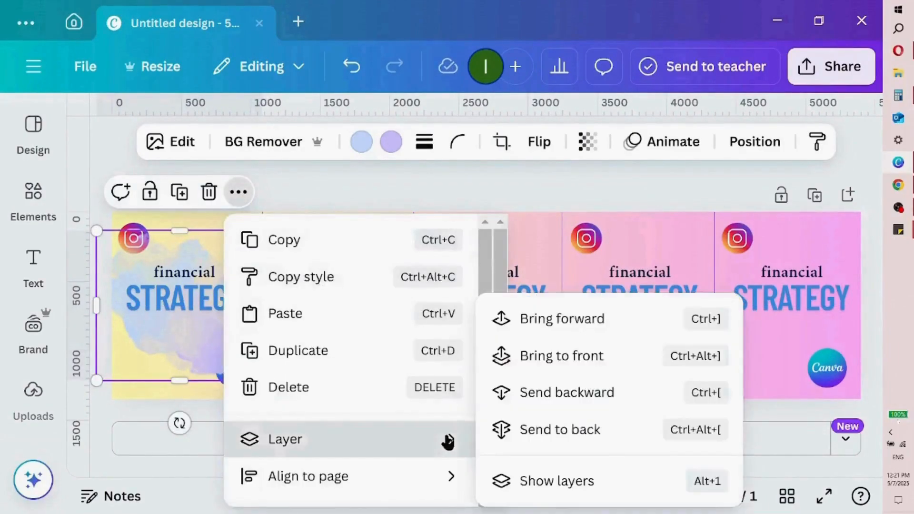
left_click(559, 435)
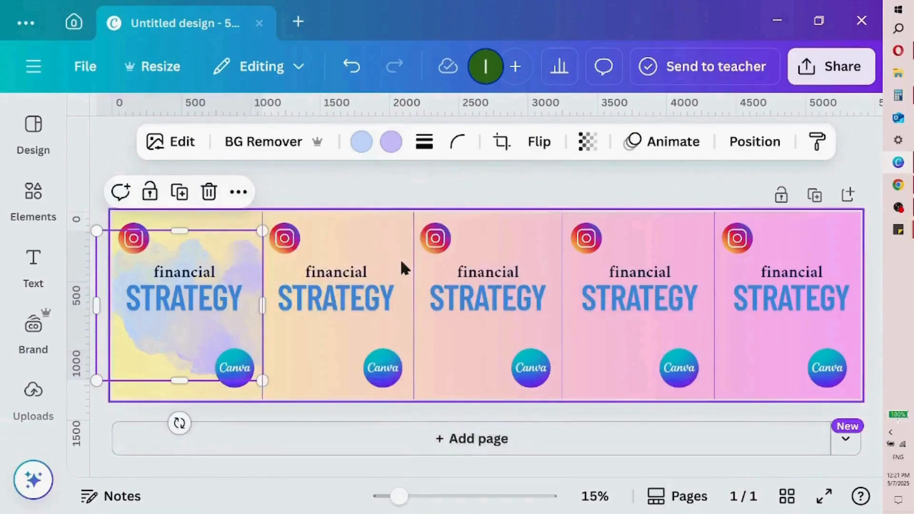
left_click_drag(97, 311, 114, 312)
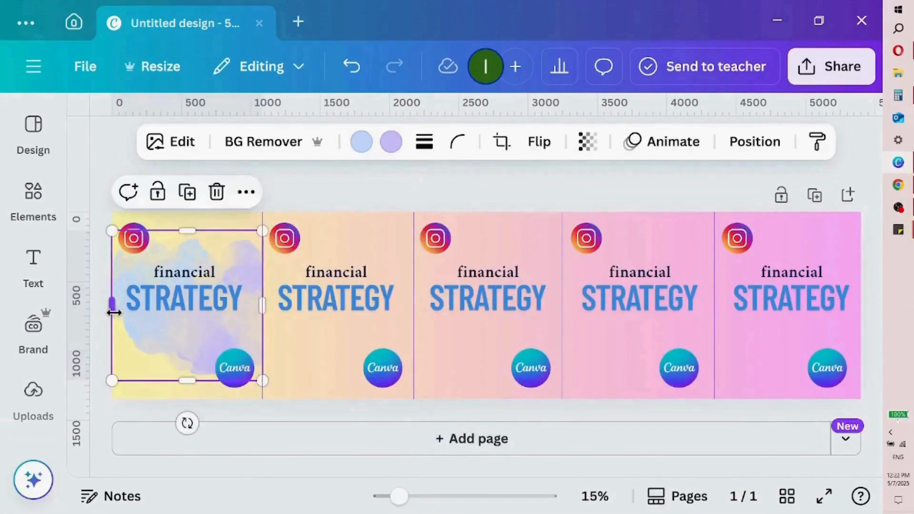
Duplicate the watercolour splash into the second, third, fourth and fifth sections
left_click(188, 192)
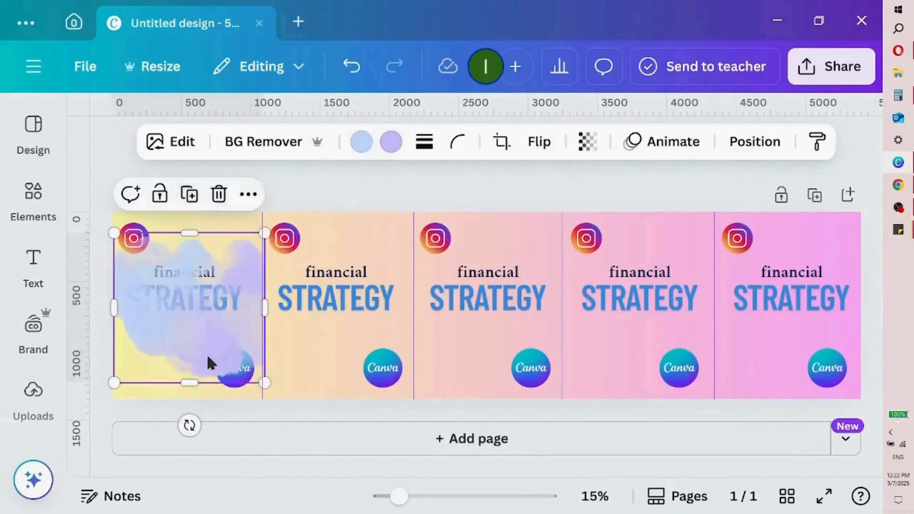
left_click_drag(207, 353, 350, 339)
left_click(338, 194)
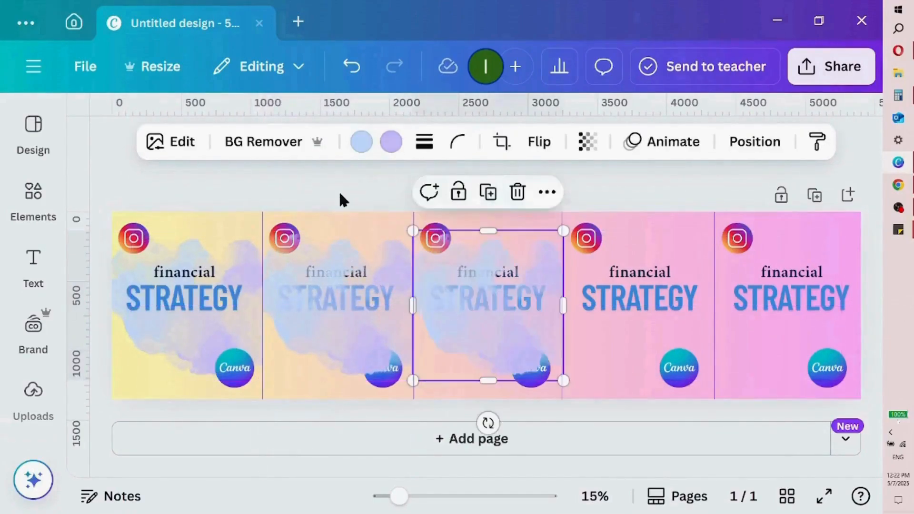
left_click(488, 192)
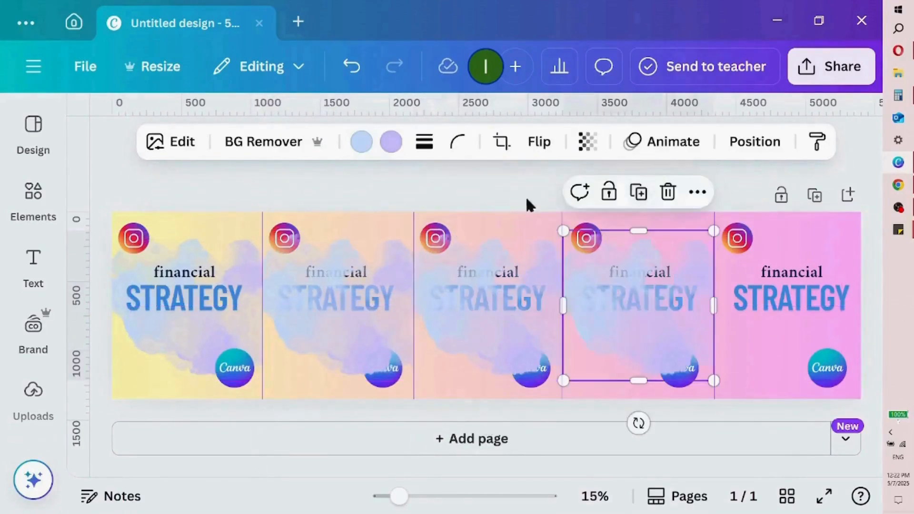
left_click(638, 191)
Send the splashes in the second and third sections to the back, behind the headings and logos
left_click(393, 334)
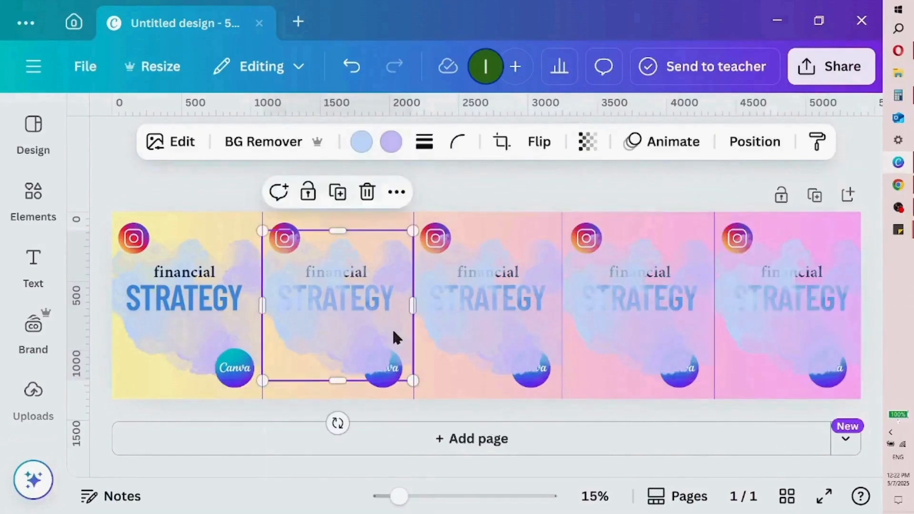
left_click(396, 193)
mouse_move(565, 438)
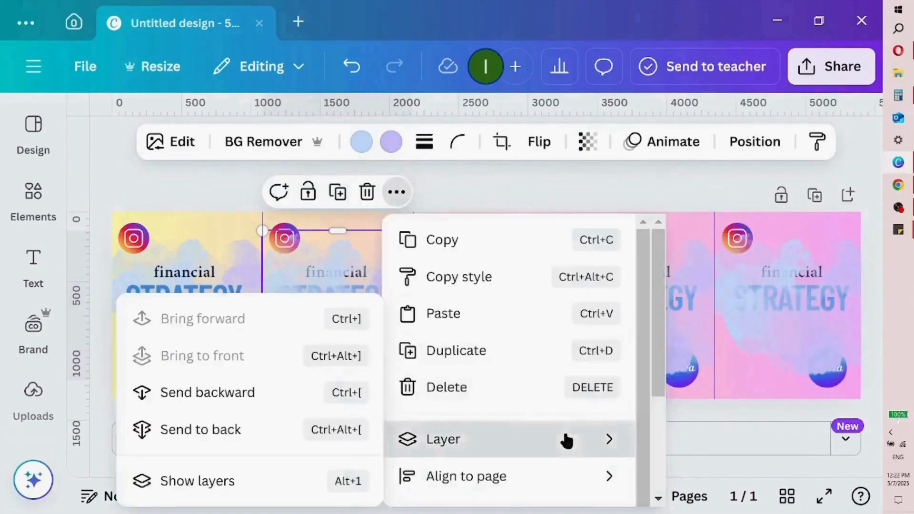
left_click(258, 431)
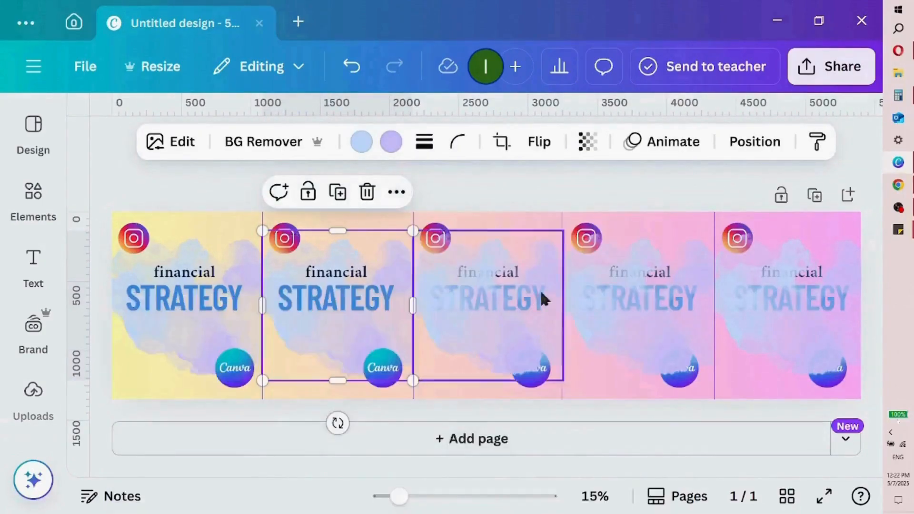
left_click(523, 321)
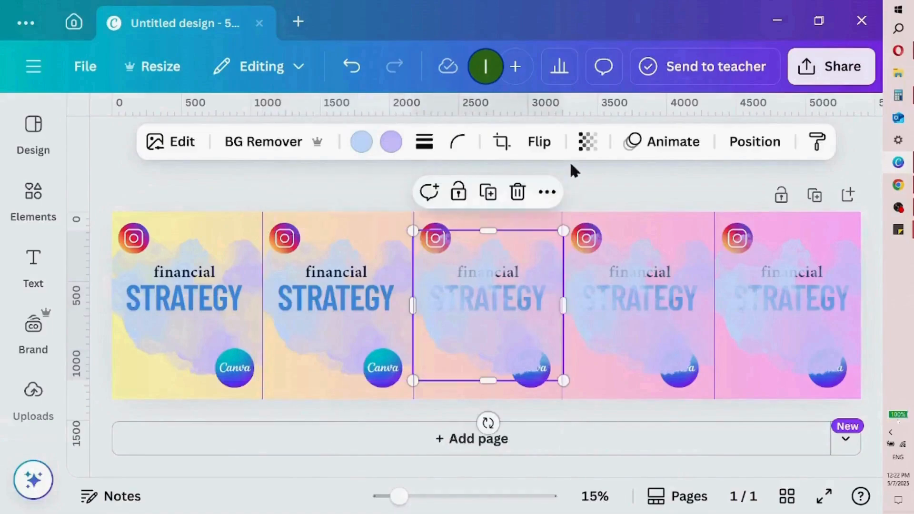
left_click(547, 192)
mouse_move(656, 444)
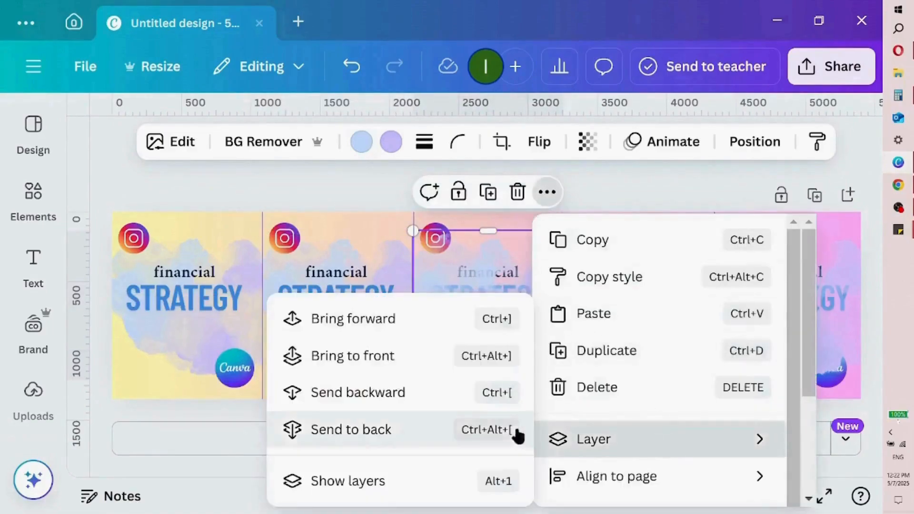
left_click(436, 432)
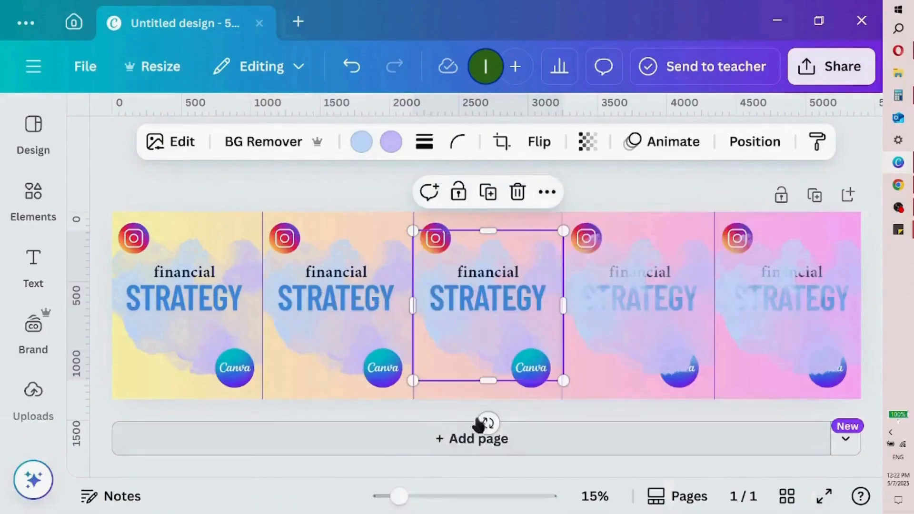
Send the watercolour splashes in the fourth and fifth sections to the back, behind the headings and logos
left_click(668, 341)
left_click(696, 193)
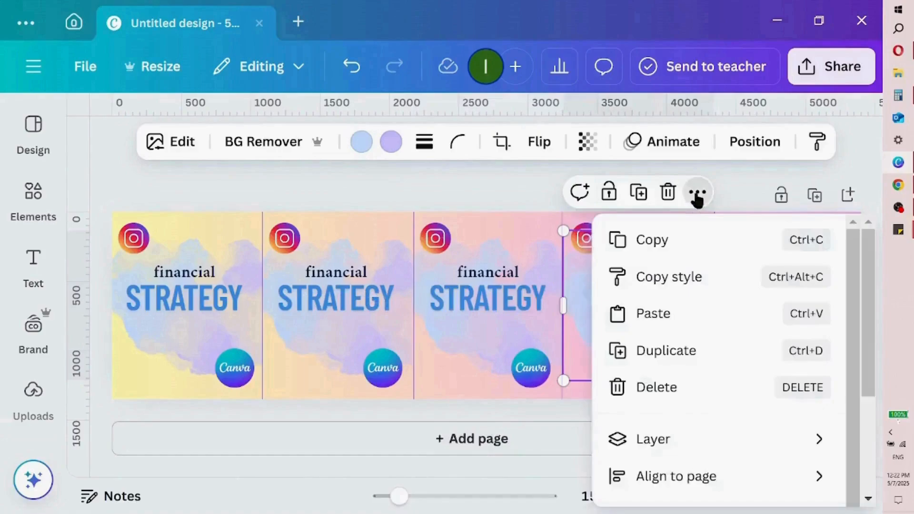
mouse_move(657, 439)
left_click(513, 429)
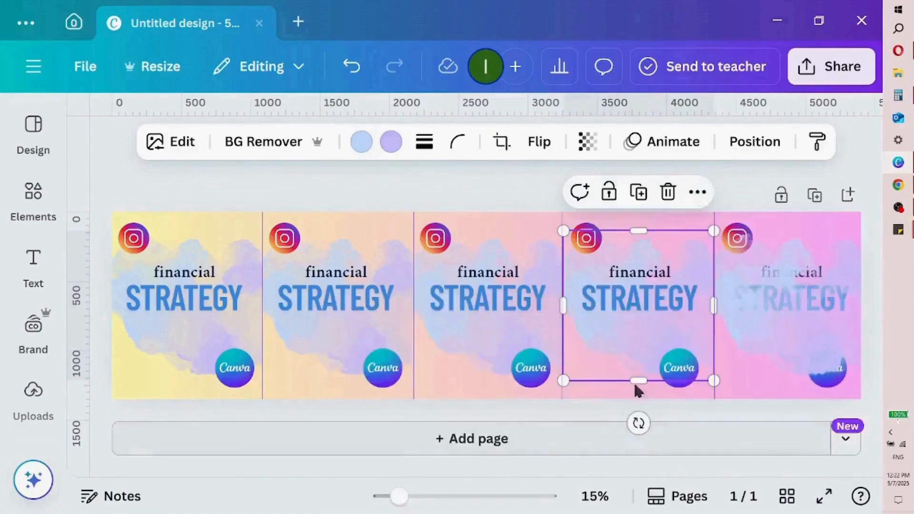
left_click(798, 339)
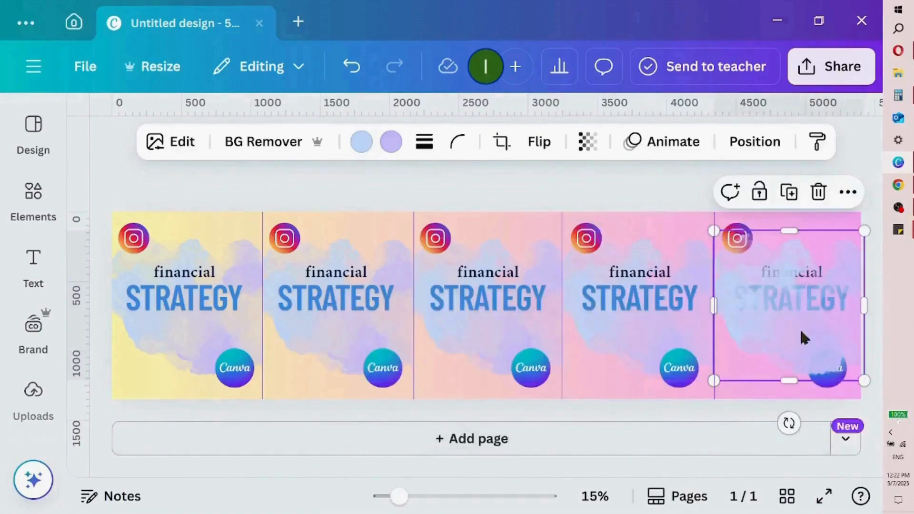
left_click(847, 192)
mouse_move(769, 444)
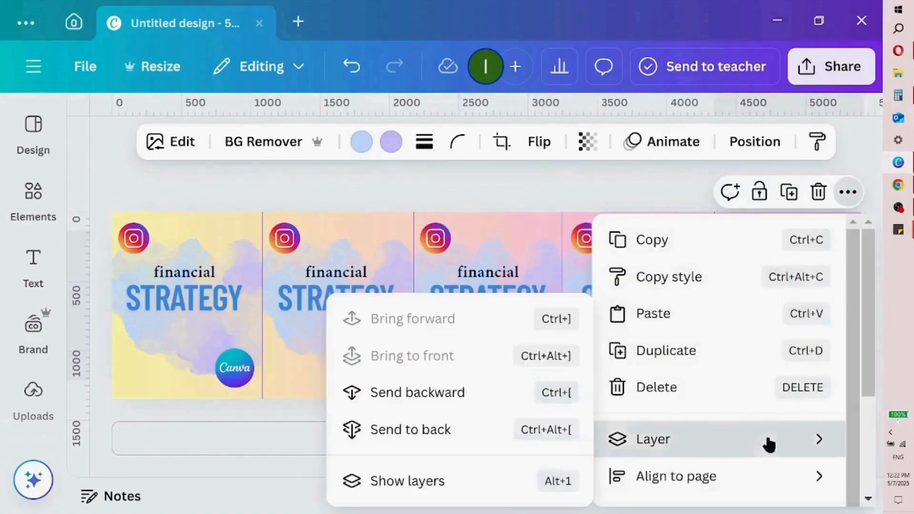
left_click(543, 431)
left_click(559, 193)
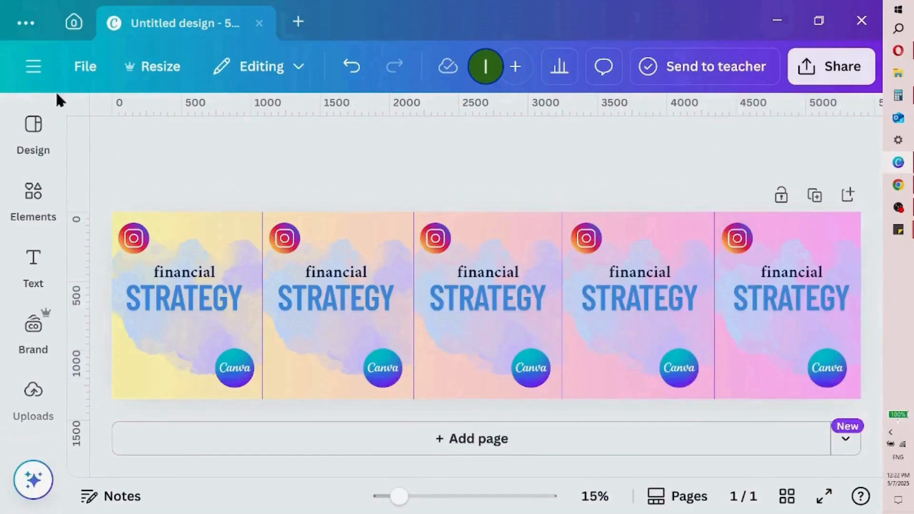
Search the elements library for "boring" and list all matching graphics
left_click(37, 192)
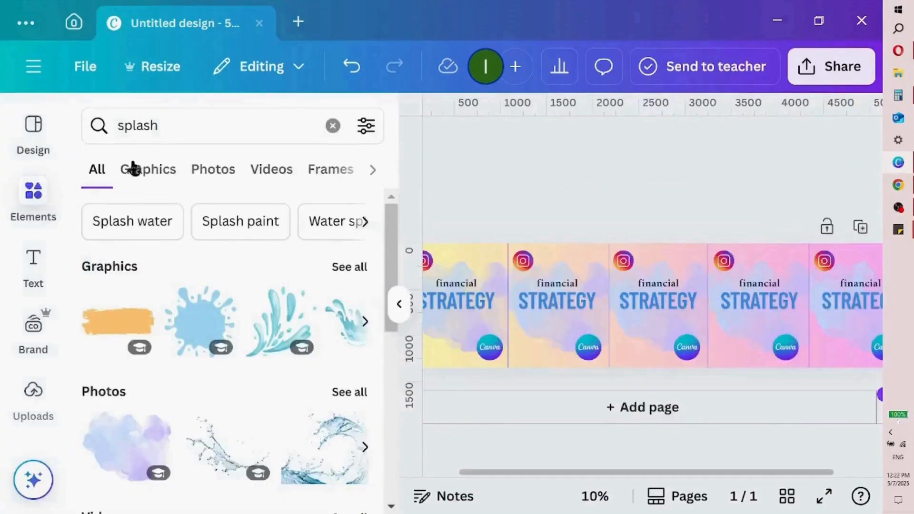
double_click(190, 125)
type("bor")
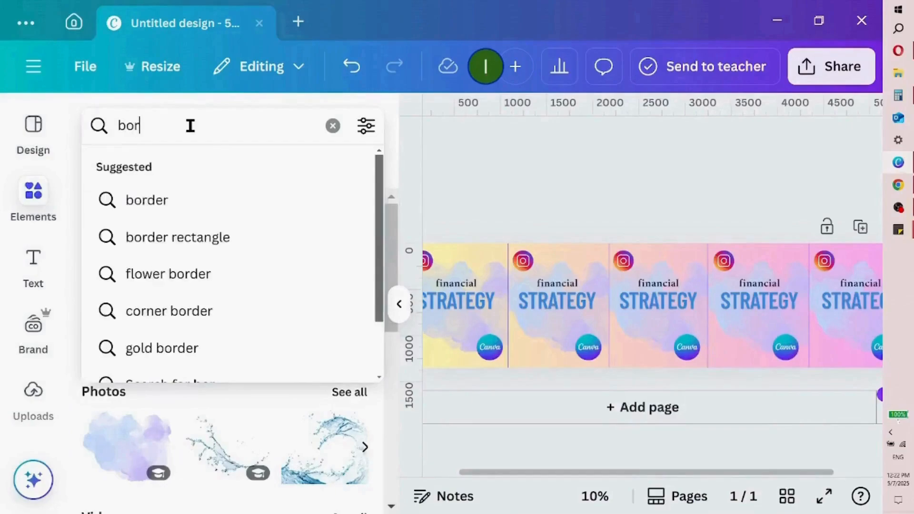
type("ing")
key("Return")
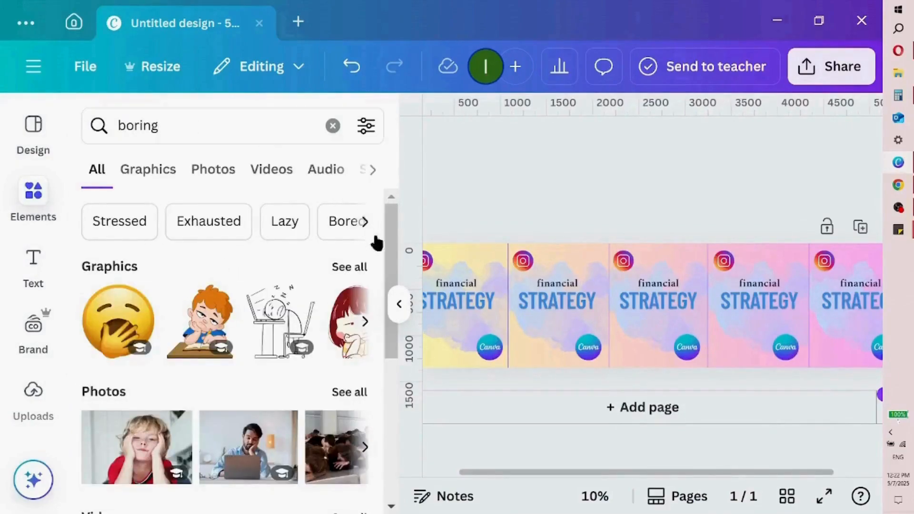
left_click(350, 267)
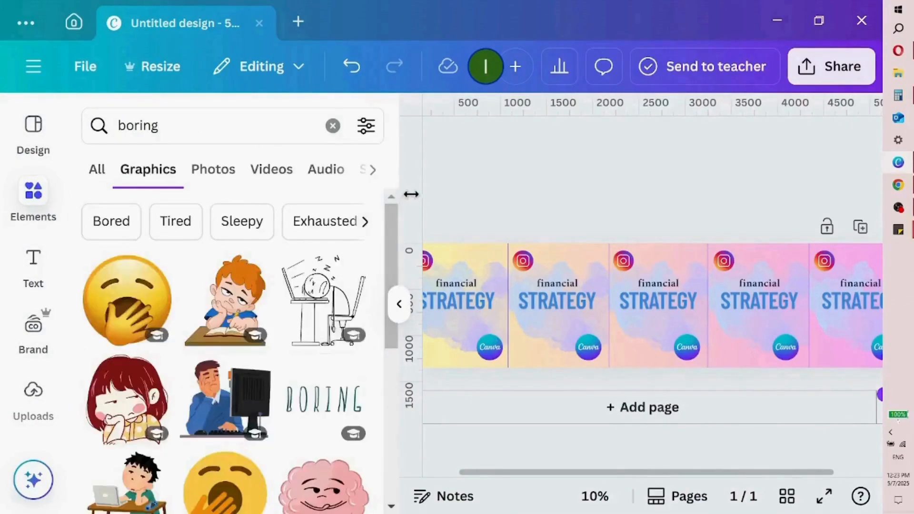
Add the coral speech bubble graphic with the stretched-out "boring" lettering to the design
left_click_drag(387, 230, 394, 352)
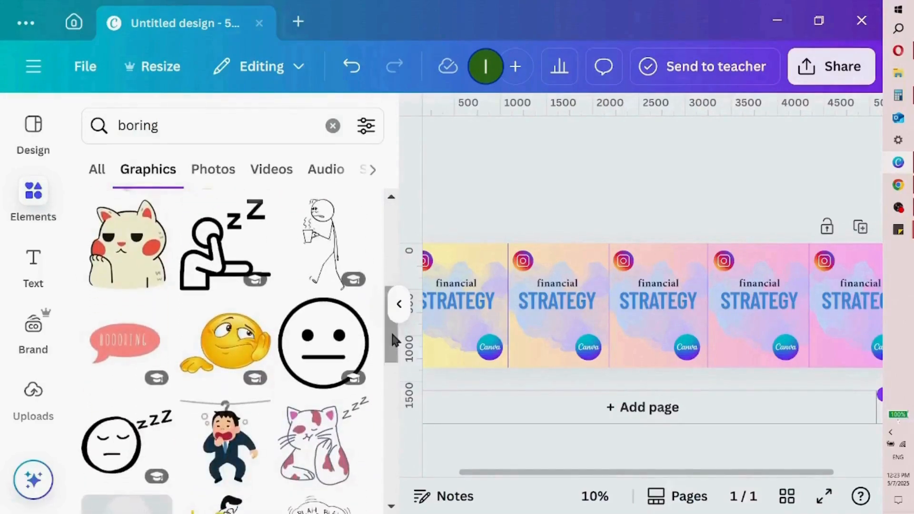
scroll(394, 342, "down", 1)
left_click(145, 303)
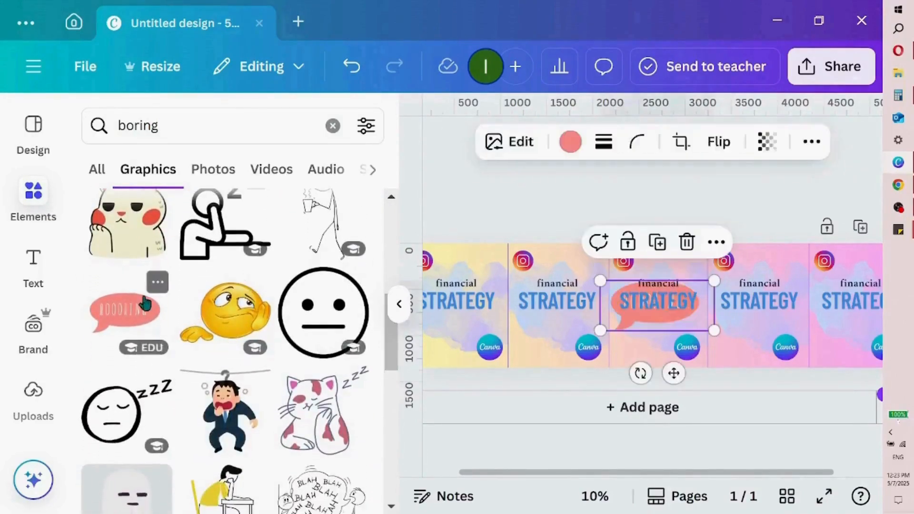
Shrink and tilt the coral speech bubble and place it above the heading in the first section's upper-right corner
left_click_drag(653, 326, 464, 316)
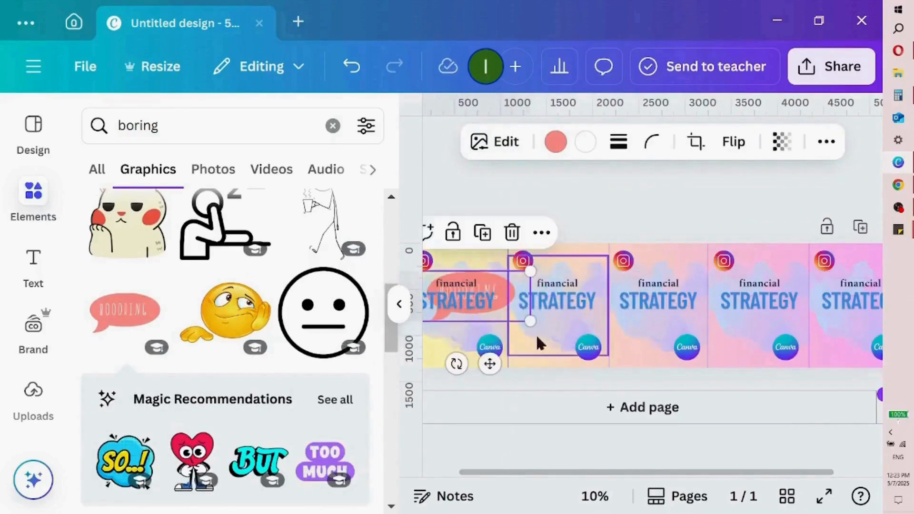
left_click_drag(530, 322, 490, 304)
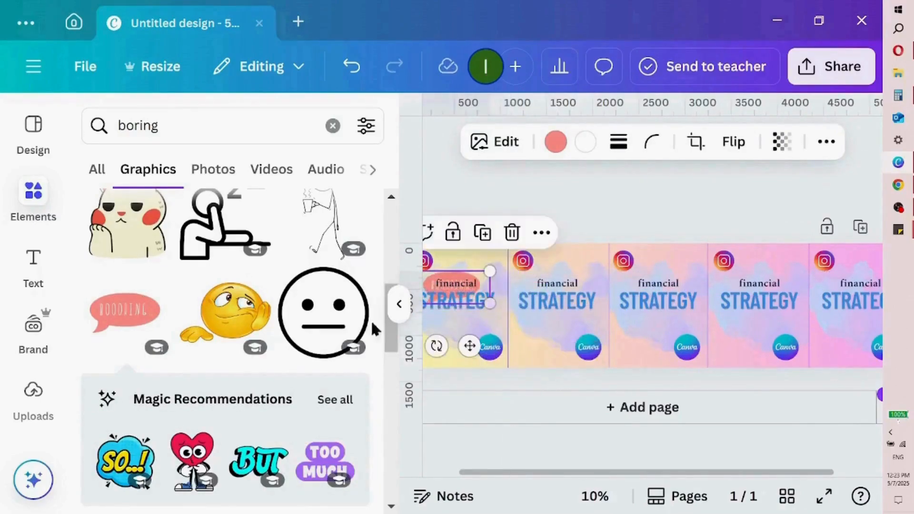
left_click(399, 311)
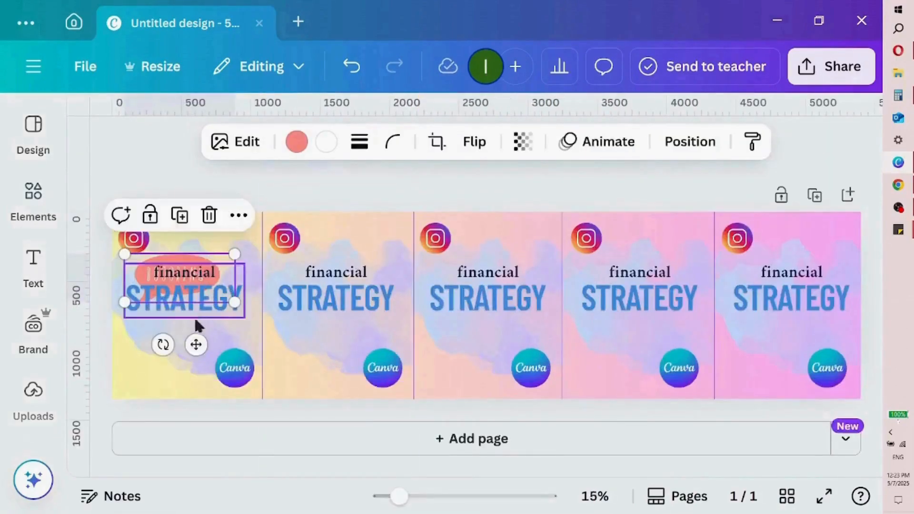
left_click_drag(196, 344, 231, 320)
left_click_drag(158, 225, 200, 244)
left_click_drag(251, 321, 205, 281)
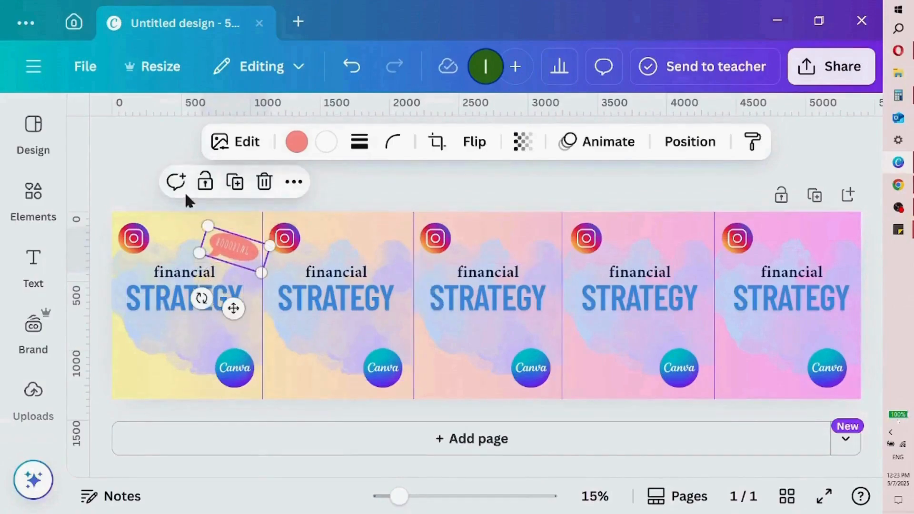
Replace "financial" in the first section's heading with "your posts"
double_click(203, 273)
type("you")
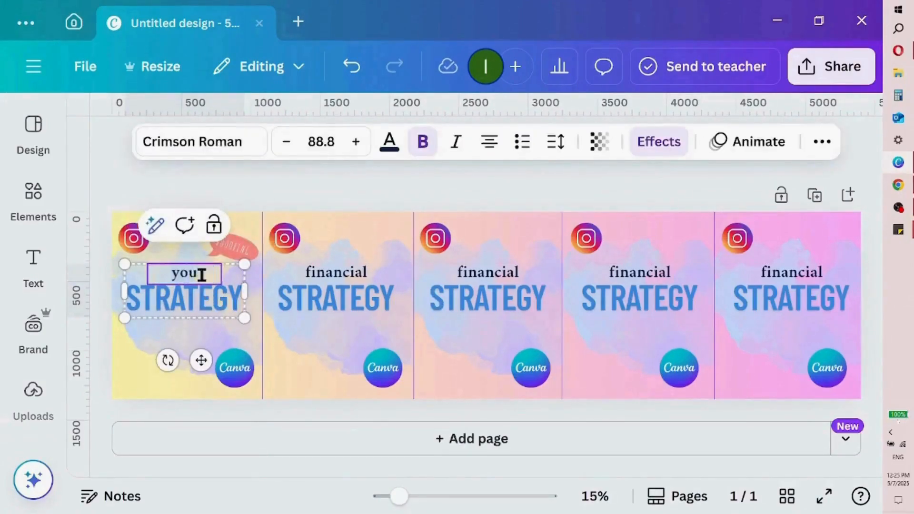
type("r posts")
Replace "STRATEGY" in the first section's heading with "ARE GETTING IGNORED?"
left_click(221, 301)
left_click(221, 303)
type("ARE")
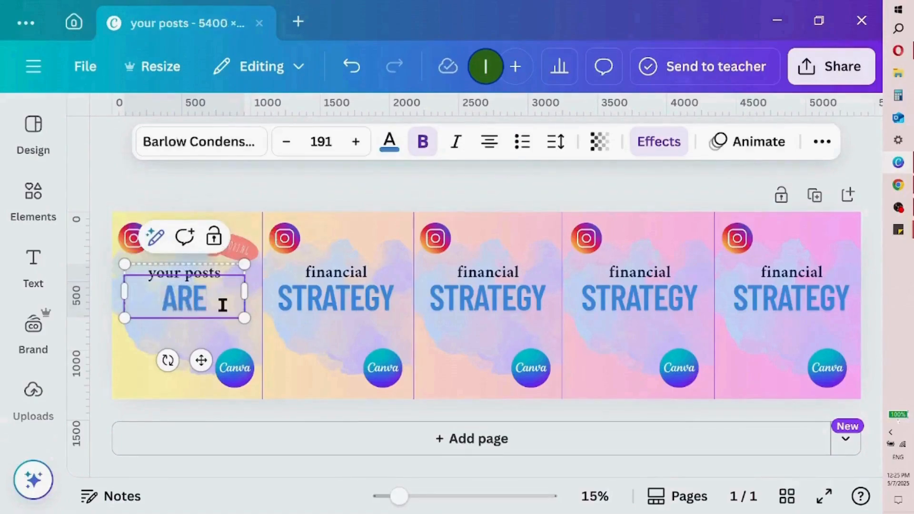
type(" GETTING ING")
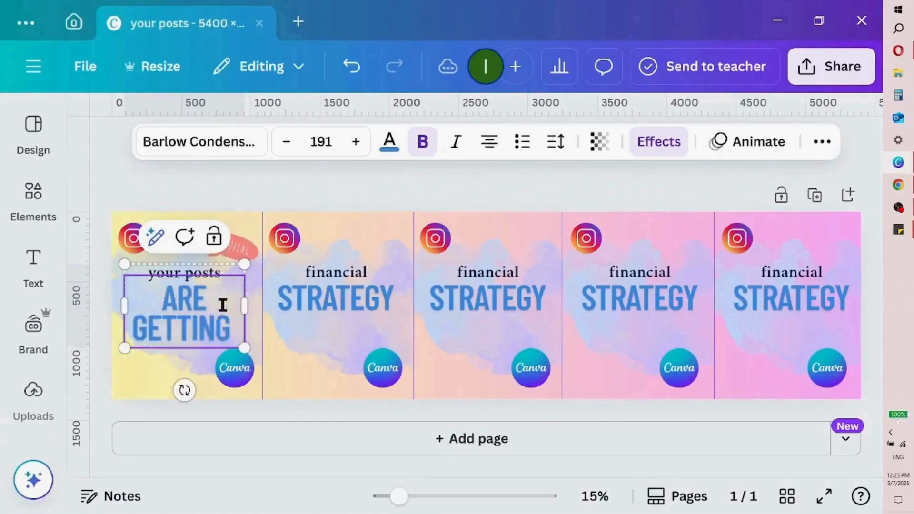
key("BackSpace")
key("BackSpace")
type("GNO")
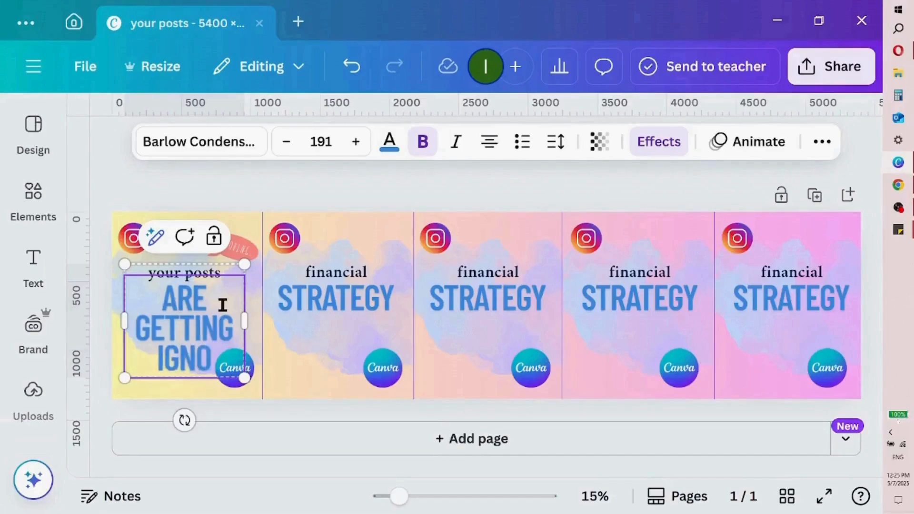
type("RED")
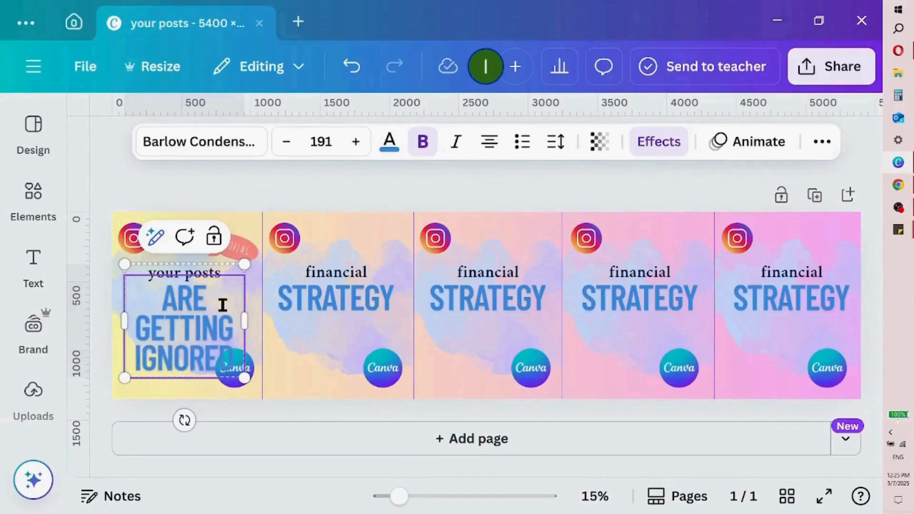
type("?")
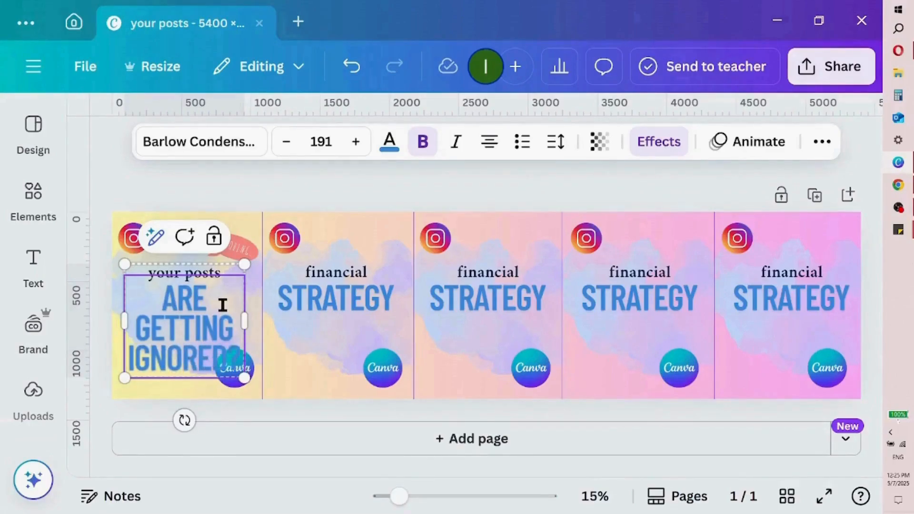
Reduce the font size of "ARE GETTING IGNORED?" to 136 so it fits on two lines
left_click(284, 142)
left_click(284, 142)
left_click(284, 143)
left_click(283, 142)
left_click(283, 142)
left_click(283, 142)
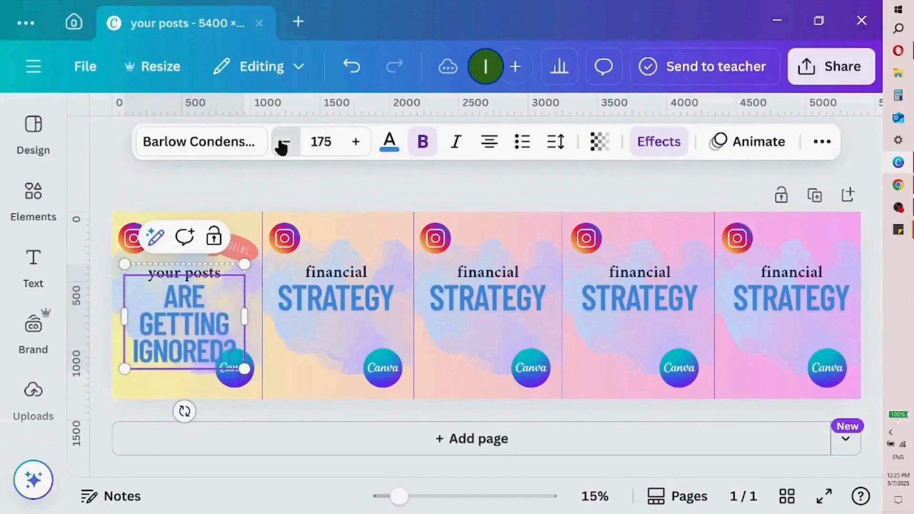
left_click(283, 142)
left_click(283, 142)
left_click(282, 143)
left_click(283, 142)
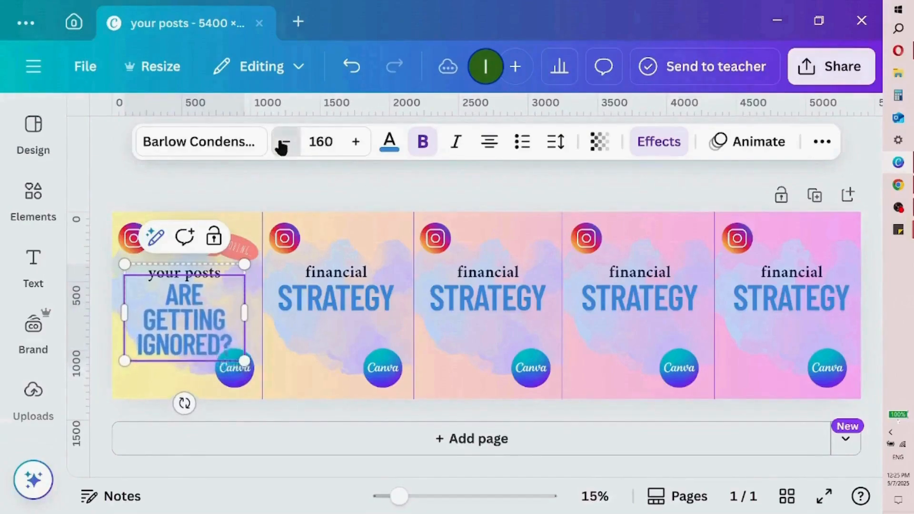
left_click(283, 143)
left_click(283, 143)
left_click(283, 142)
left_click(283, 142)
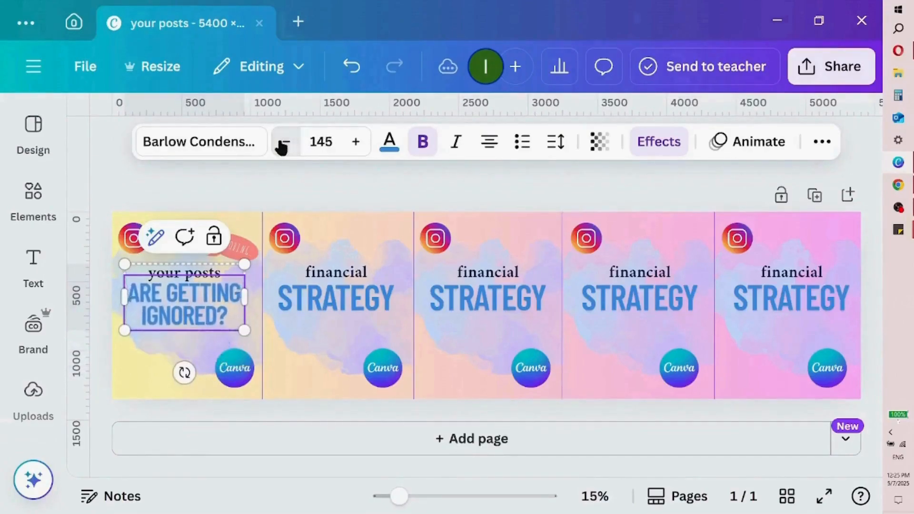
left_click(282, 143)
left_click(282, 142)
left_click(282, 142)
Recolour the "ARE GETTING IGNORED?" text with the dark navy document colour
double_click(195, 285)
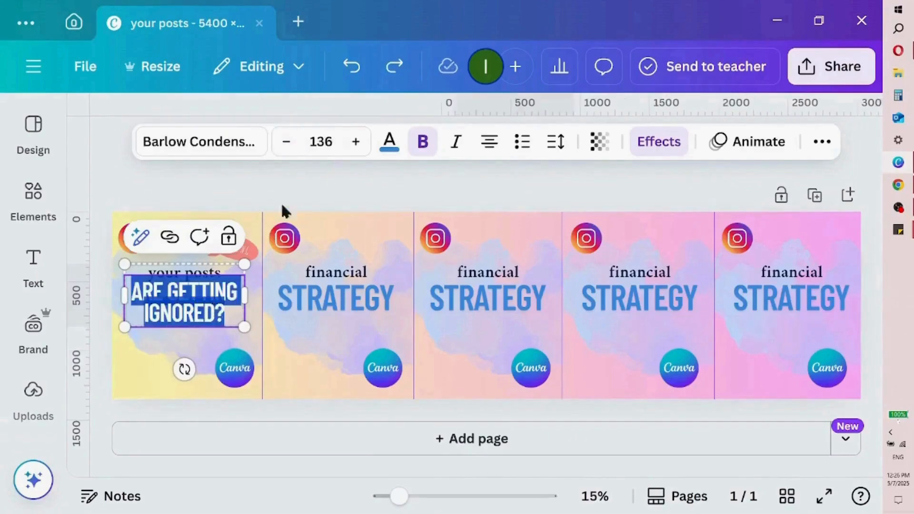
left_click(390, 141)
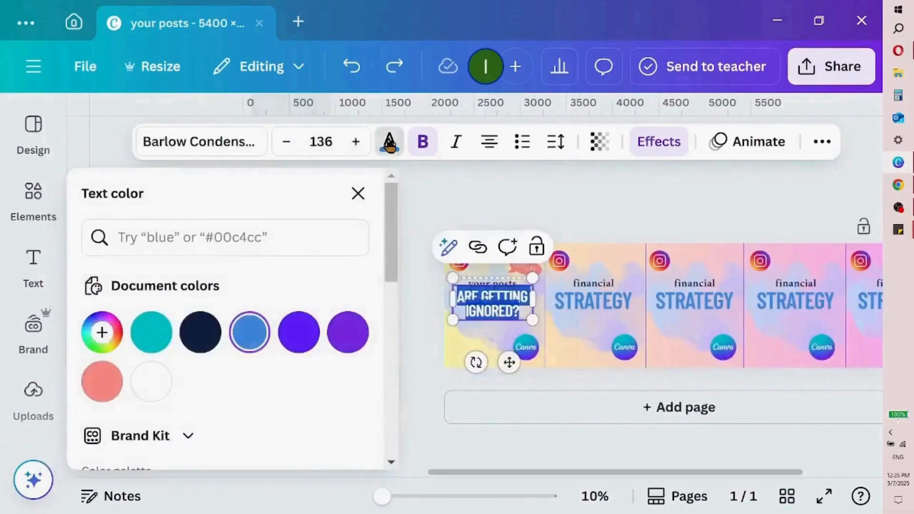
left_click(212, 332)
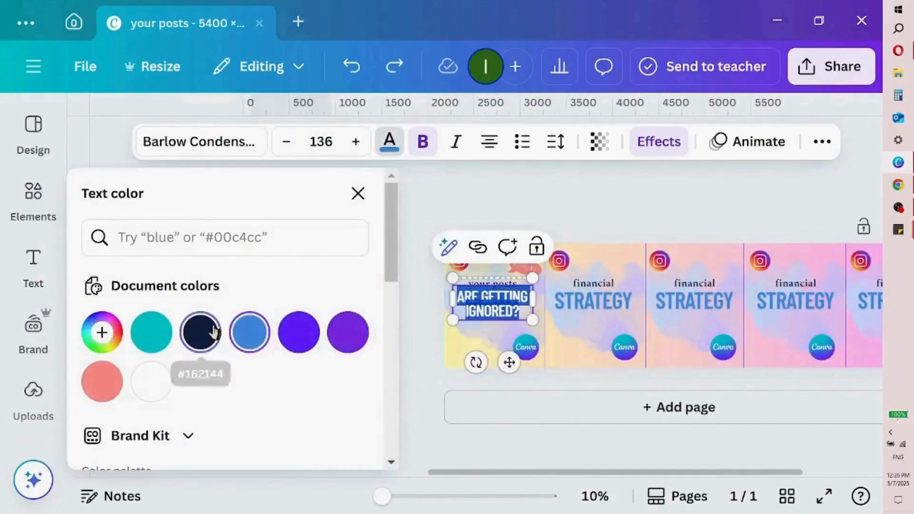
left_click(359, 193)
left_click(400, 185)
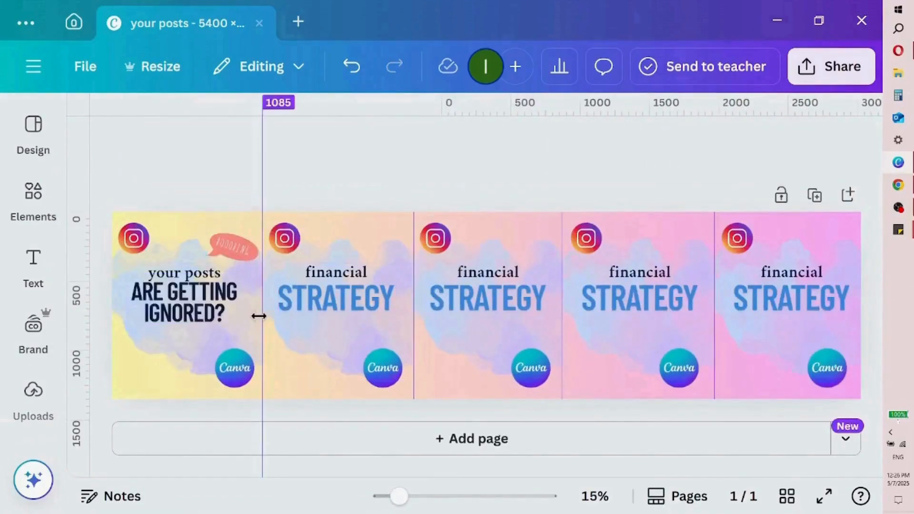
Replace "financial" in the second section's heading with "Let's fix that with"
double_click(341, 274)
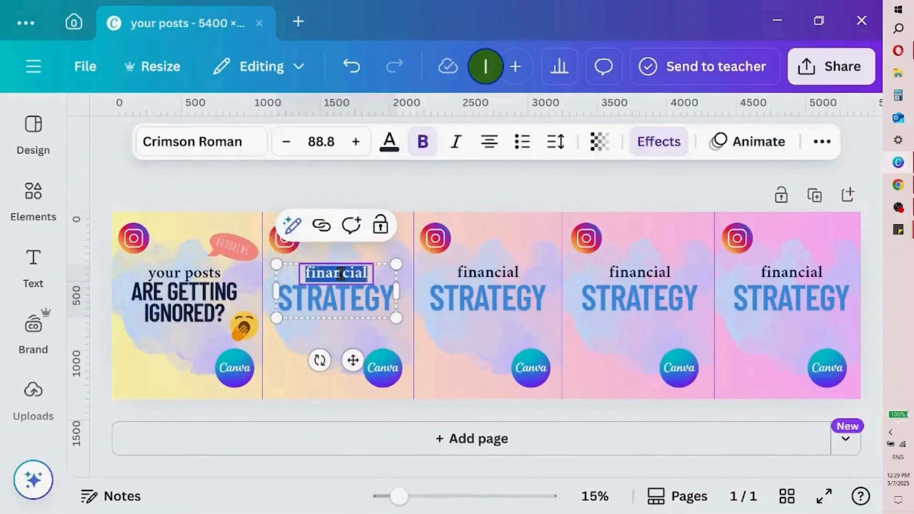
key("BackSpace")
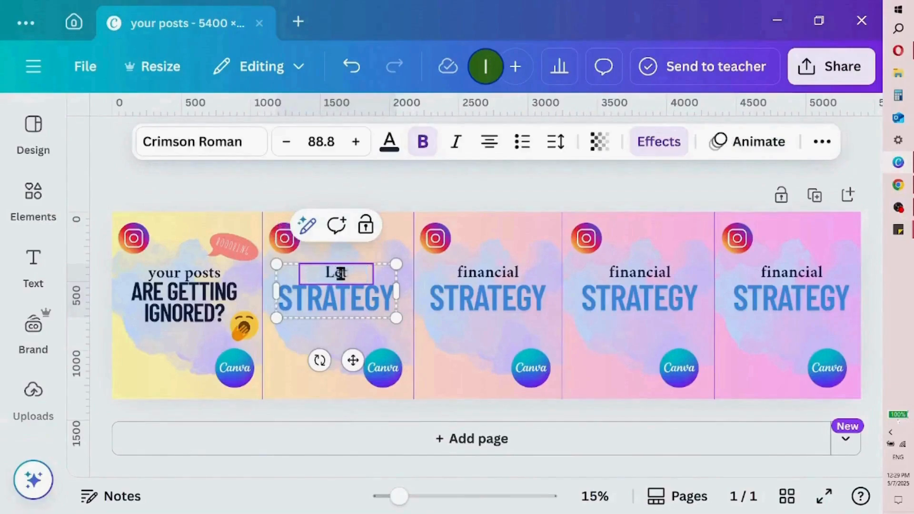
type("Let's fix that")
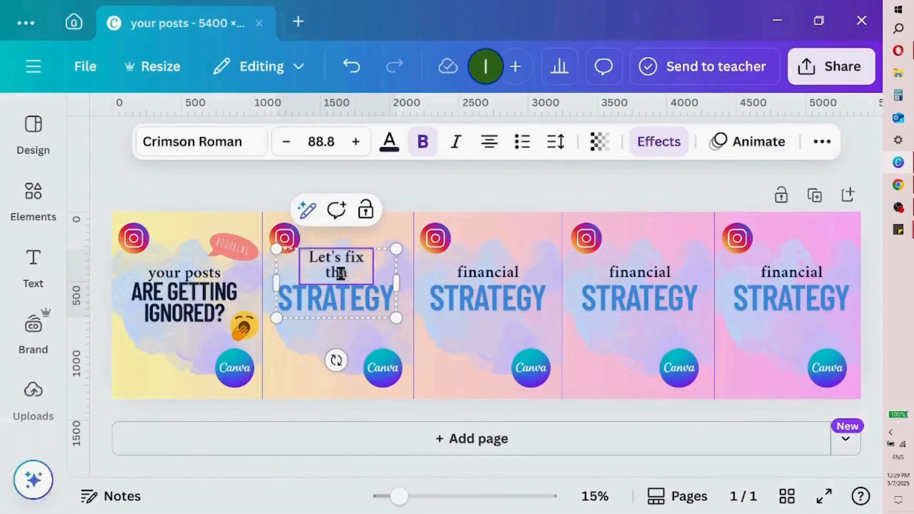
type(" with")
Replace "STRATEGY" in the second section's heading with "A PRO-LEVEL CAROUSEL"
left_click(331, 303)
double_click(329, 299)
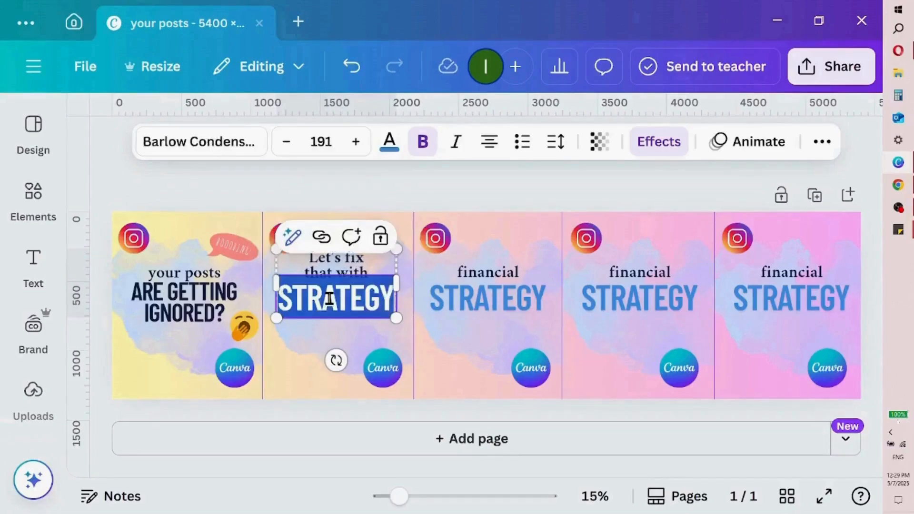
type("A ")
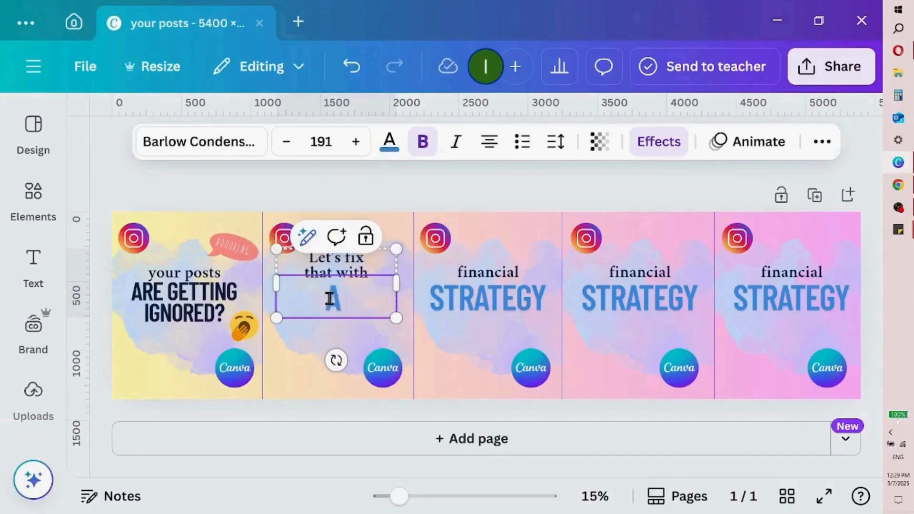
type("PRO")
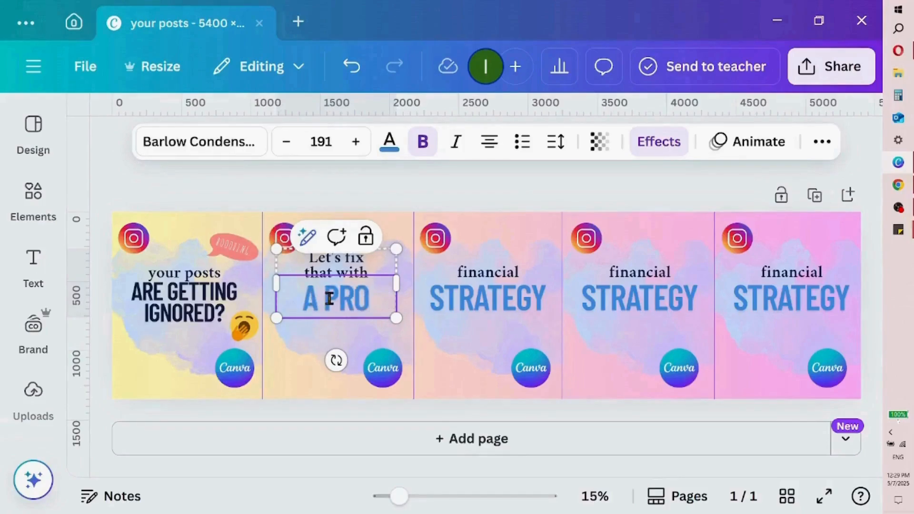
type("-LEVE")
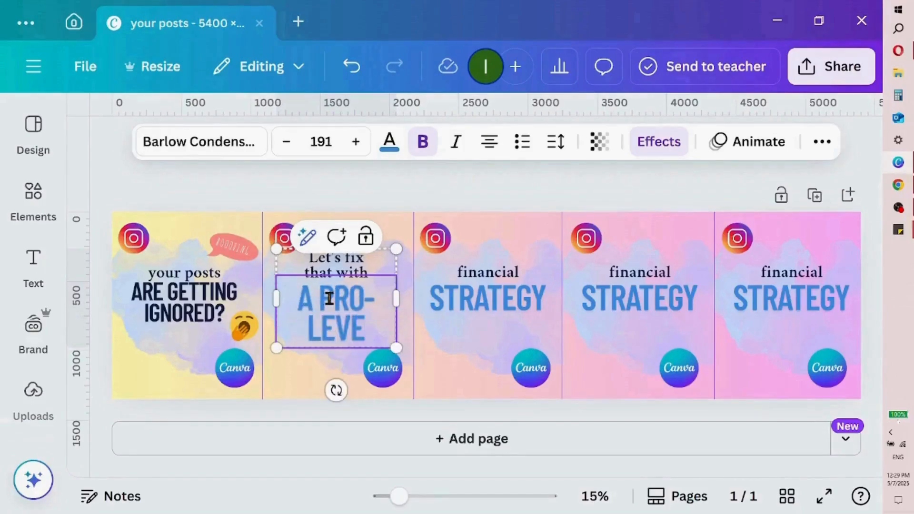
type("L CA")
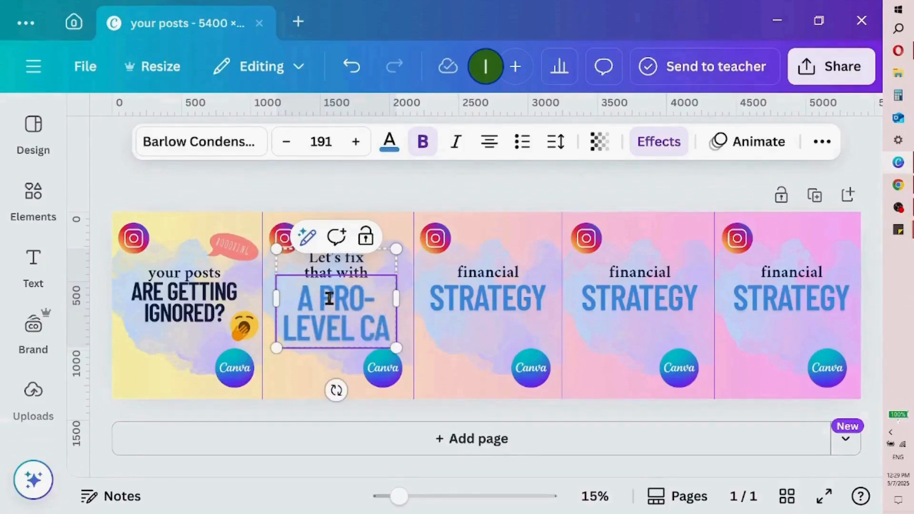
type("ROUSEL")
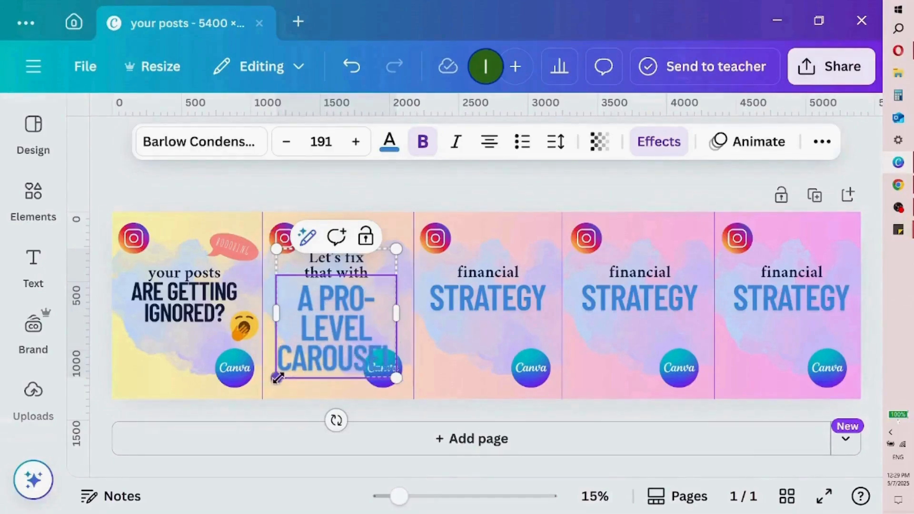
Reduce the font size of "A PRO-LEVEL CAROUSEL" to 147 so it fits on two lines
left_click_drag(278, 378, 298, 350)
left_click_drag(289, 355, 278, 375)
triple_click(332, 346)
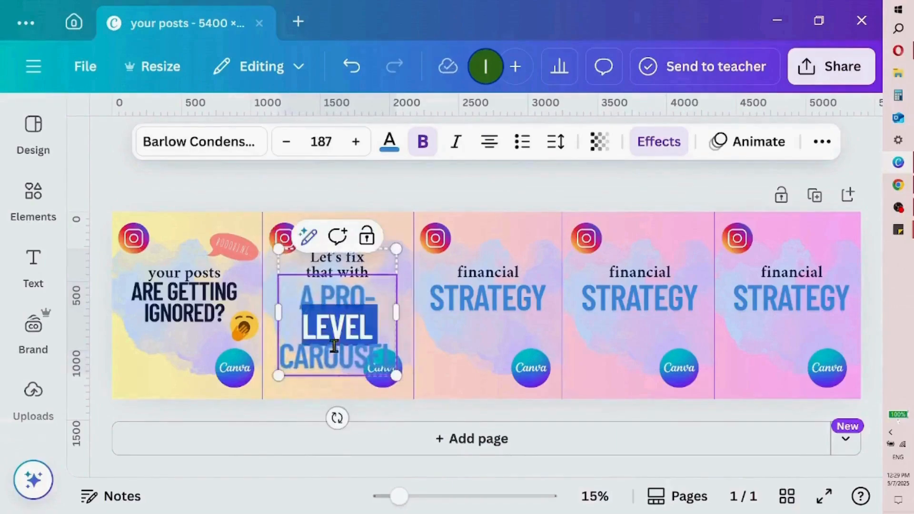
left_click(287, 143)
left_click(286, 142)
left_click(287, 144)
left_click(287, 144)
double_click(287, 143)
double_click(287, 143)
double_click(287, 144)
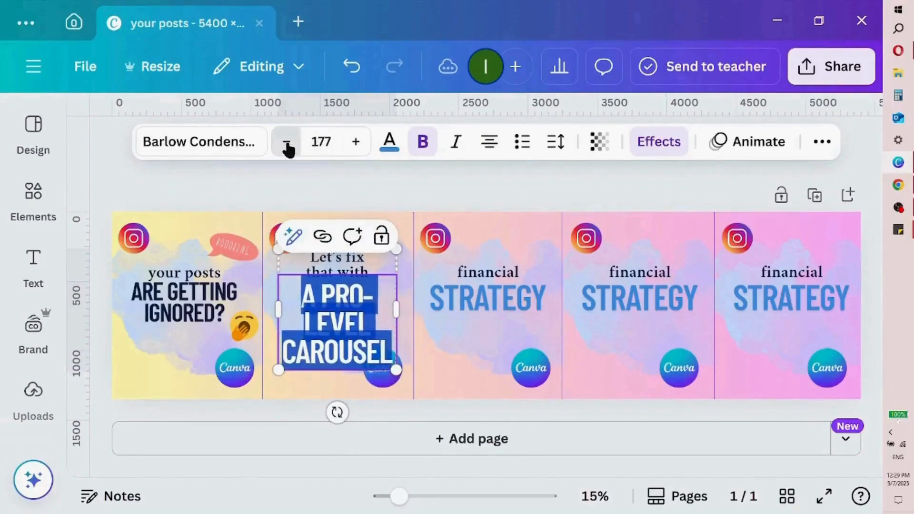
double_click(287, 143)
double_click(287, 144)
left_click(287, 143)
triple_click(287, 143)
triple_click(287, 143)
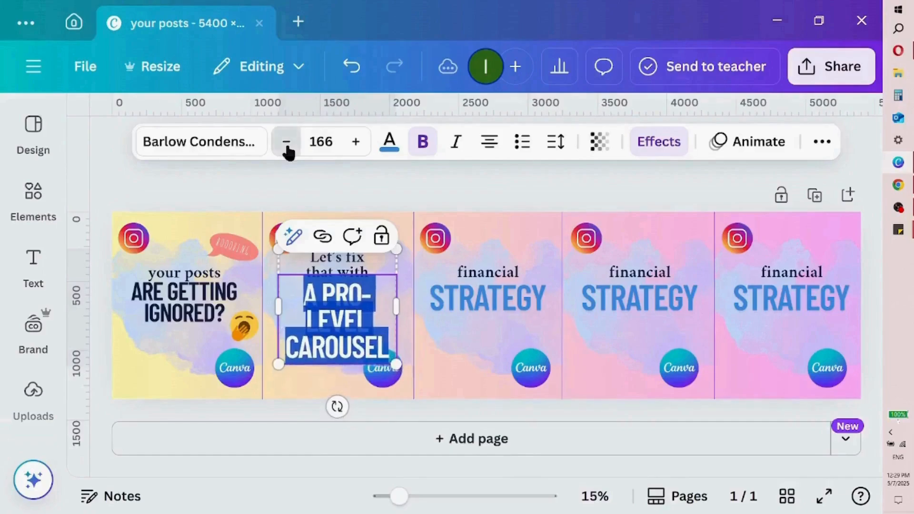
triple_click(287, 144)
triple_click(287, 143)
triple_click(287, 143)
triple_click(287, 143)
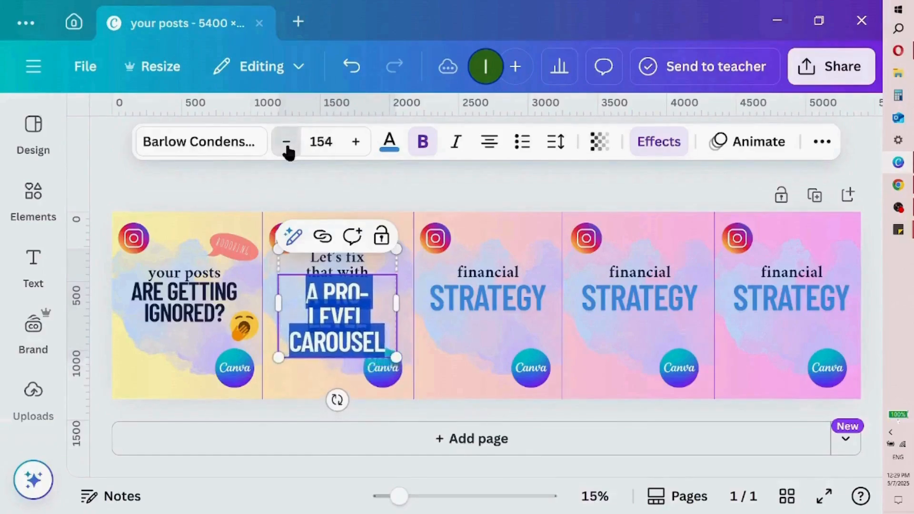
double_click(287, 144)
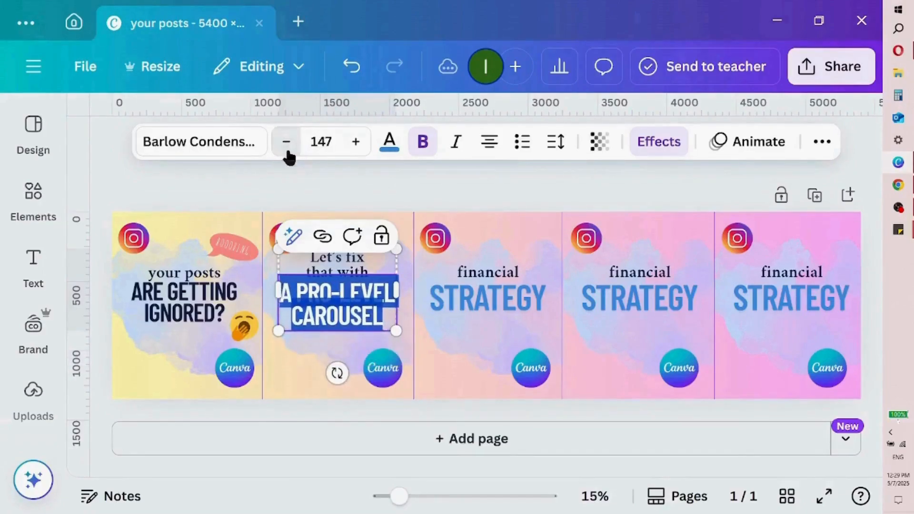
left_click(295, 355)
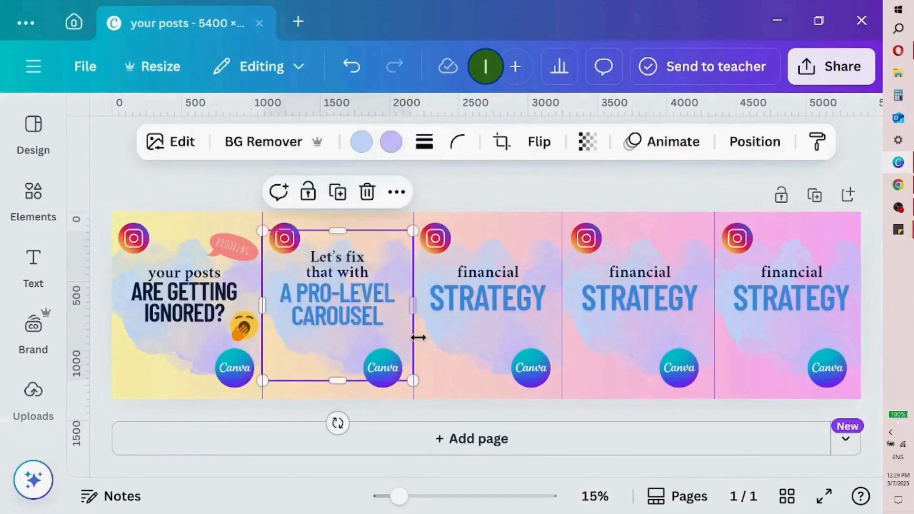
Recolour the "A PRO-LEVEL CAROUSEL" text with the dark navy document colour
double_click(374, 325)
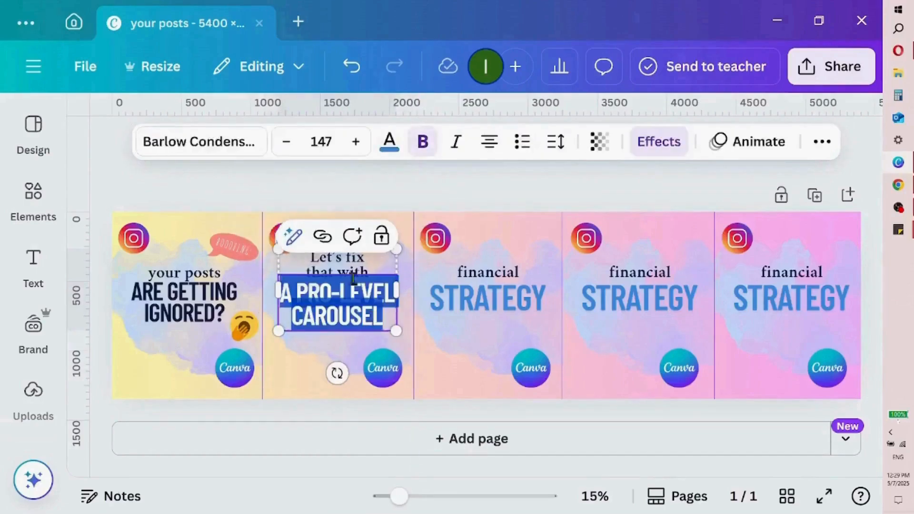
left_click(389, 143)
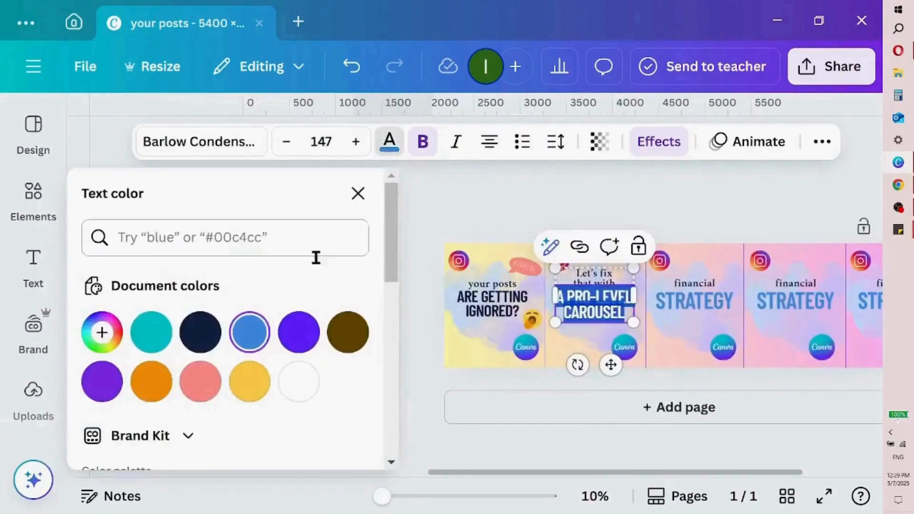
left_click(208, 339)
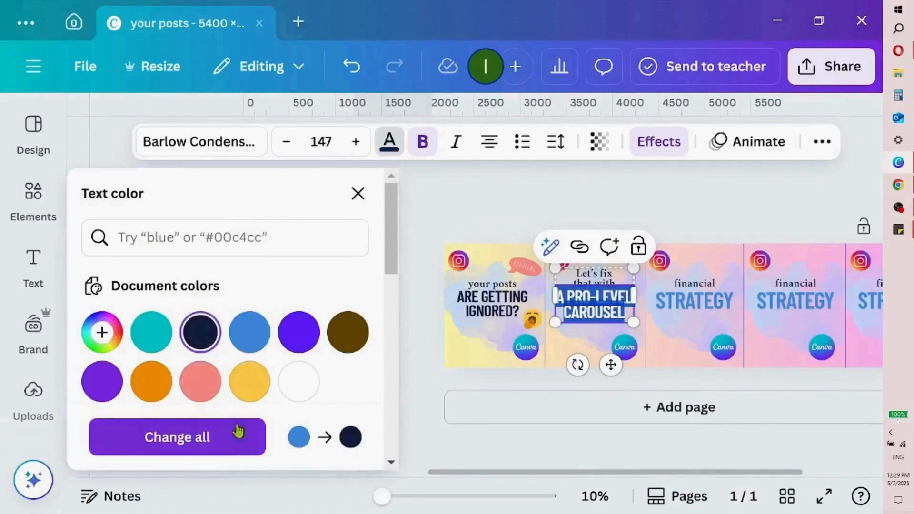
left_click(358, 193)
left_click(506, 312)
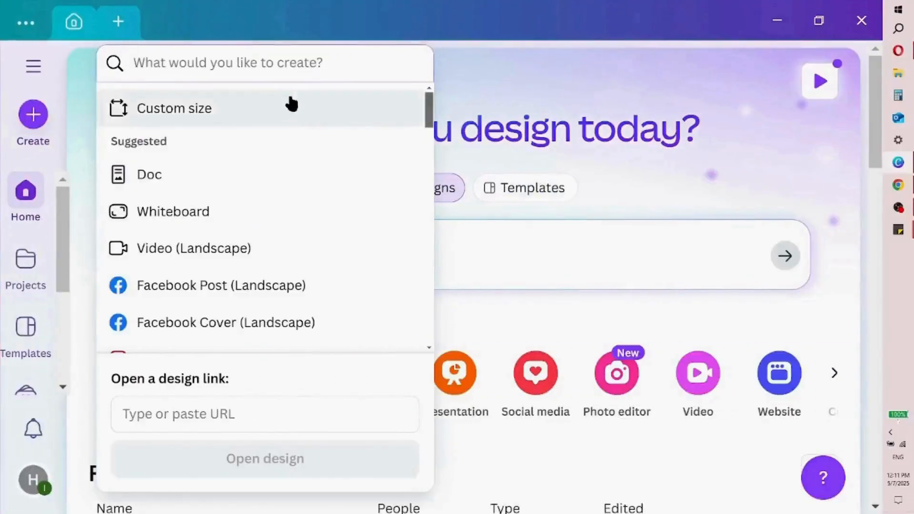
Create a new custom-size design 5400 px wide and 1350 px high
left_click(291, 104)
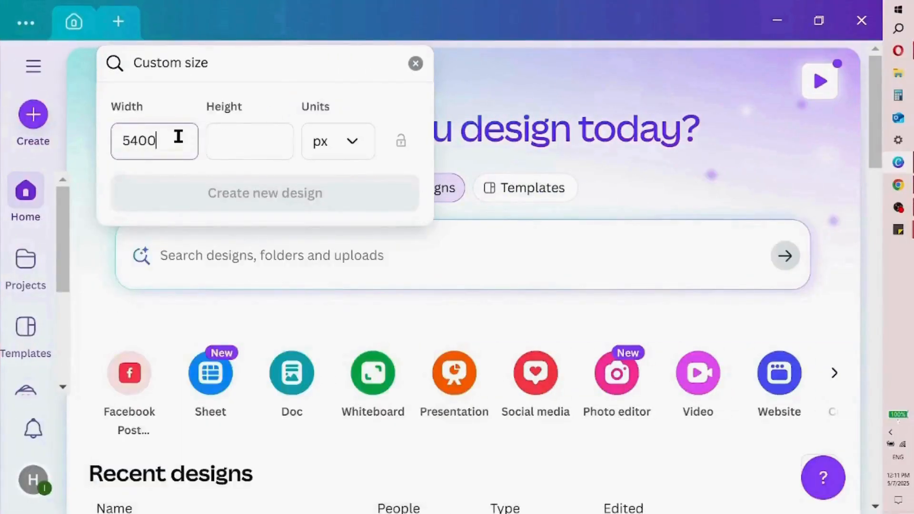
left_click(240, 152)
type("135")
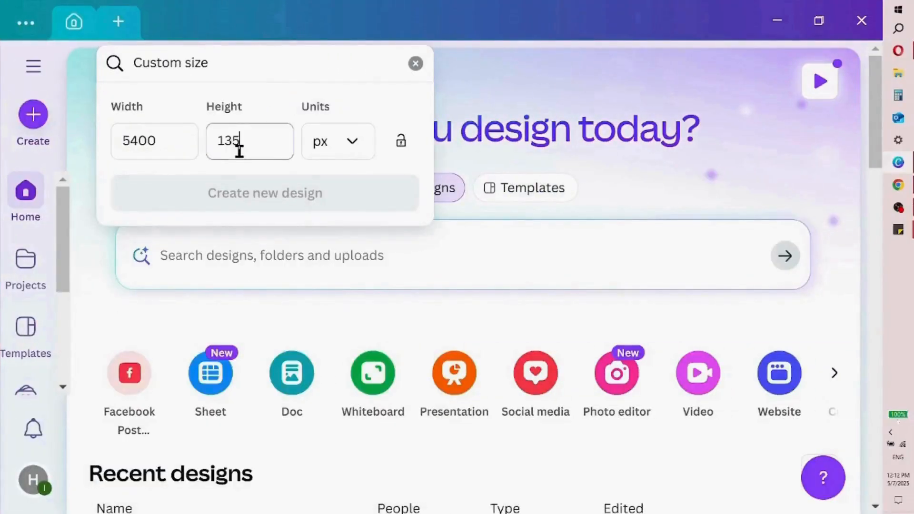
type("0")
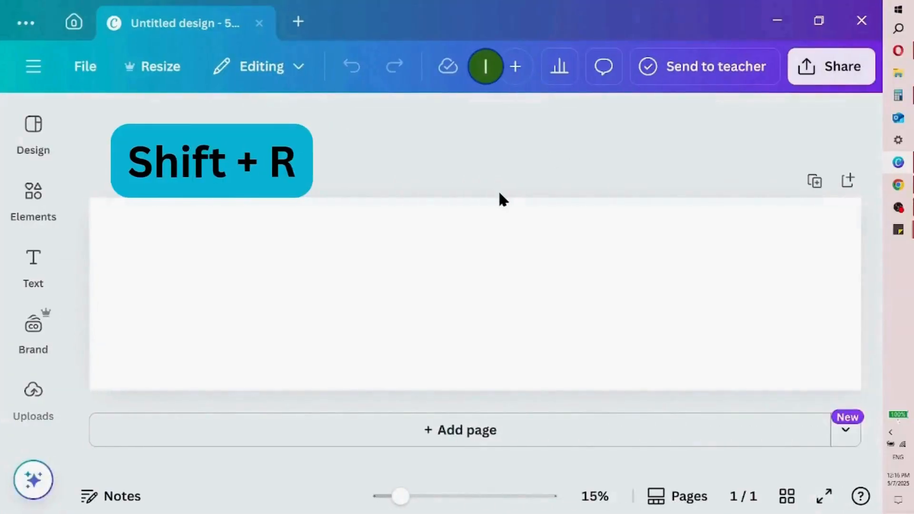
Show the rulers and place a vertical guide on the boundary between the fourth and fifth carousel sections
key("shift+r")
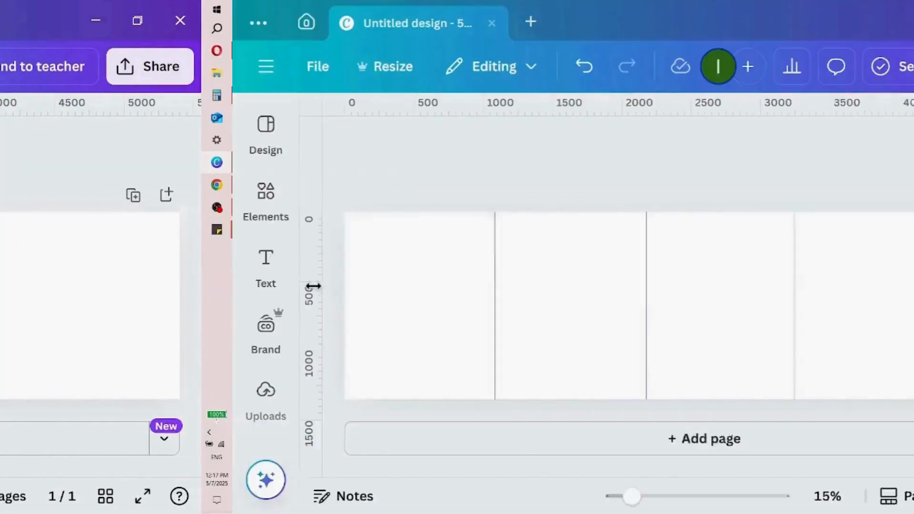
left_click_drag(69, 288, 712, 238)
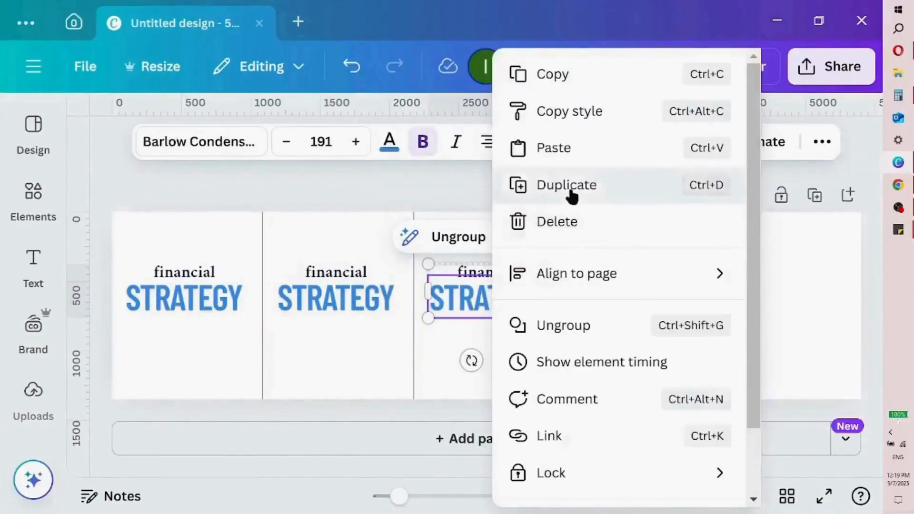
Duplicate the "financial STRATEGY" heading group in the third section
left_click(572, 196)
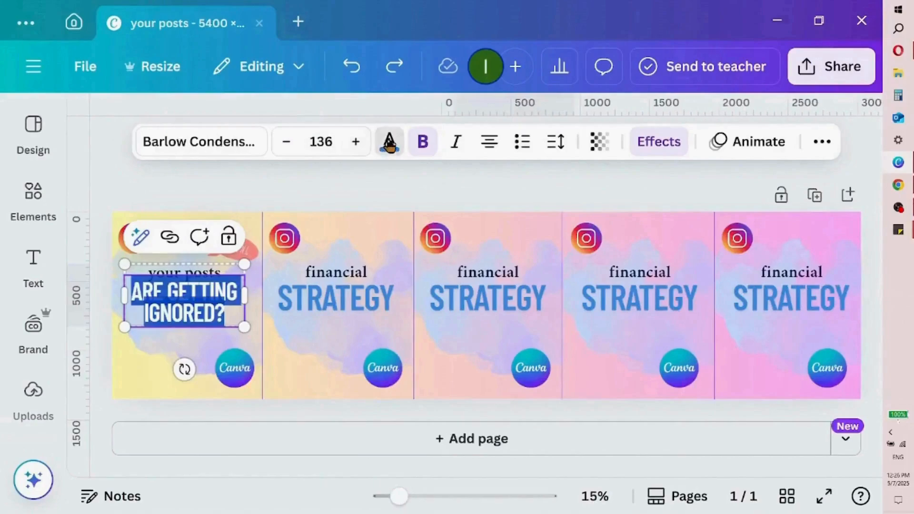
Change the "ARE GETTING IGNORED?" text in the first section to the dark navy document colour
left_click(389, 143)
left_click(214, 332)
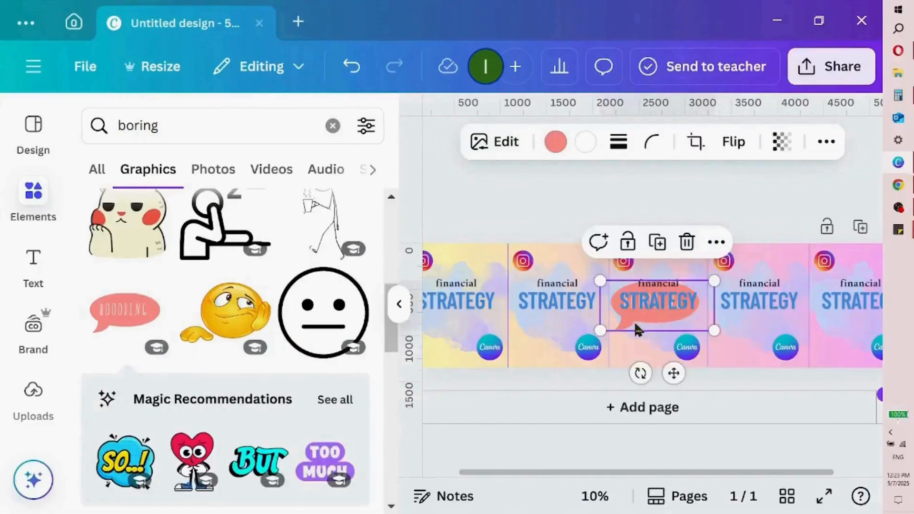
Move the coral "boring" speech-bubble graphic into the first section and shrink it
left_click_drag(637, 329, 465, 322)
left_click_drag(529, 320, 479, 308)
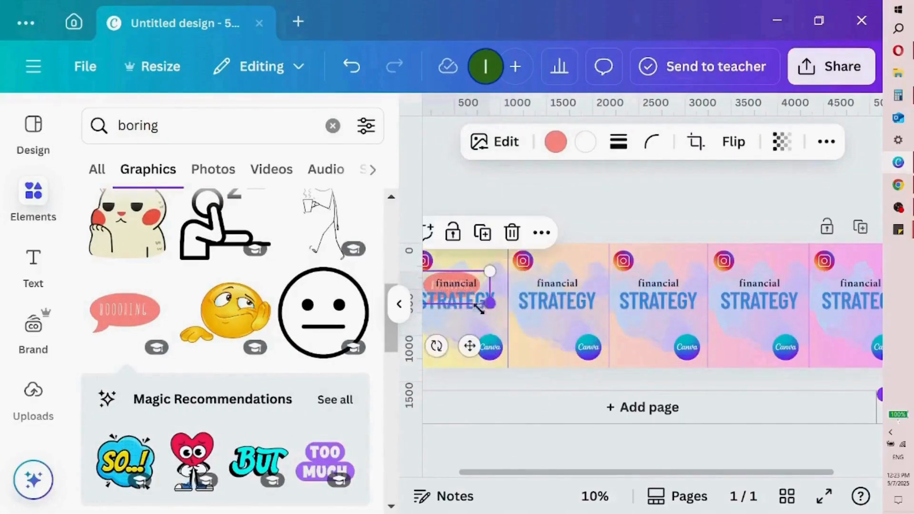
left_click(400, 310)
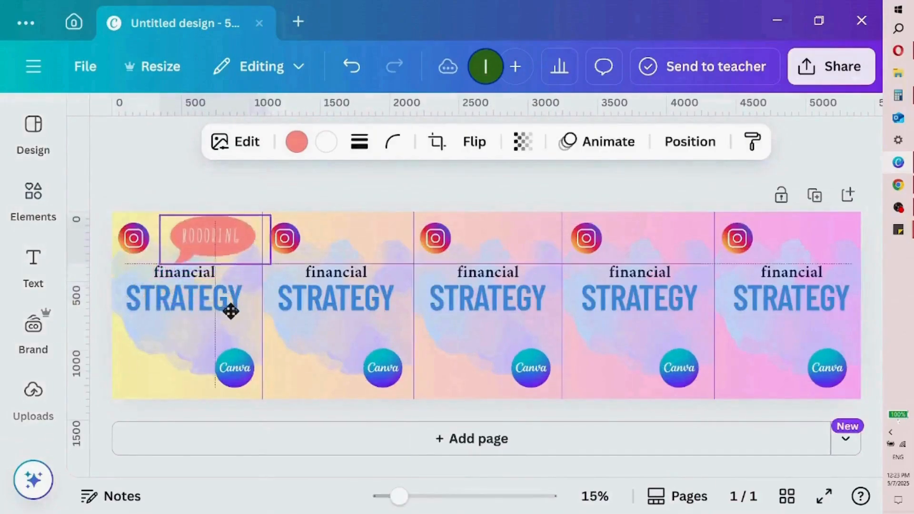